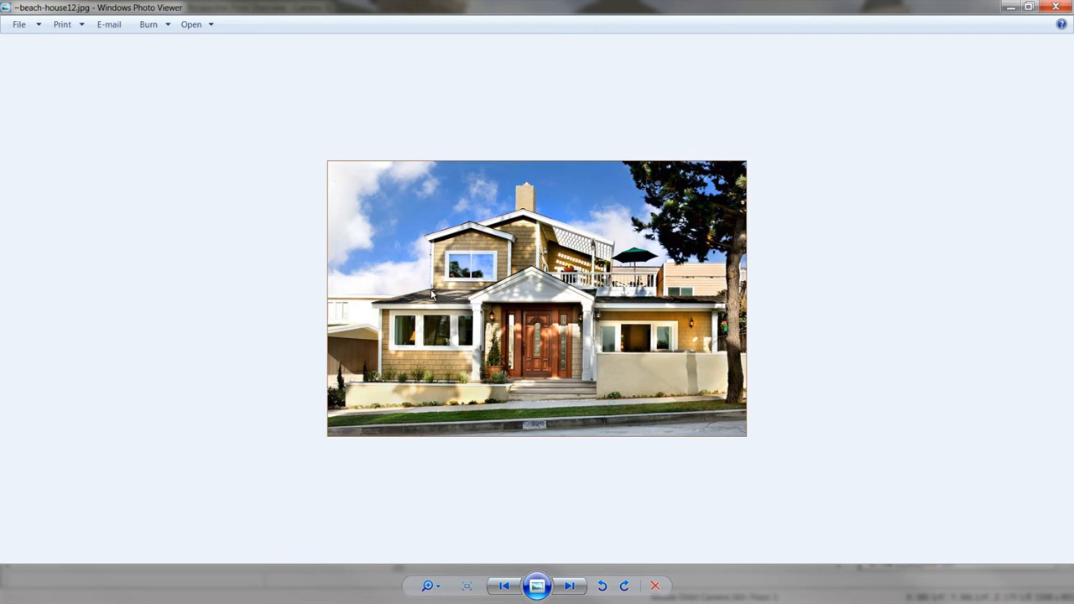
- Close the reference house photo and the perspective overview camera view to return to the floor plan
click(1055, 7)
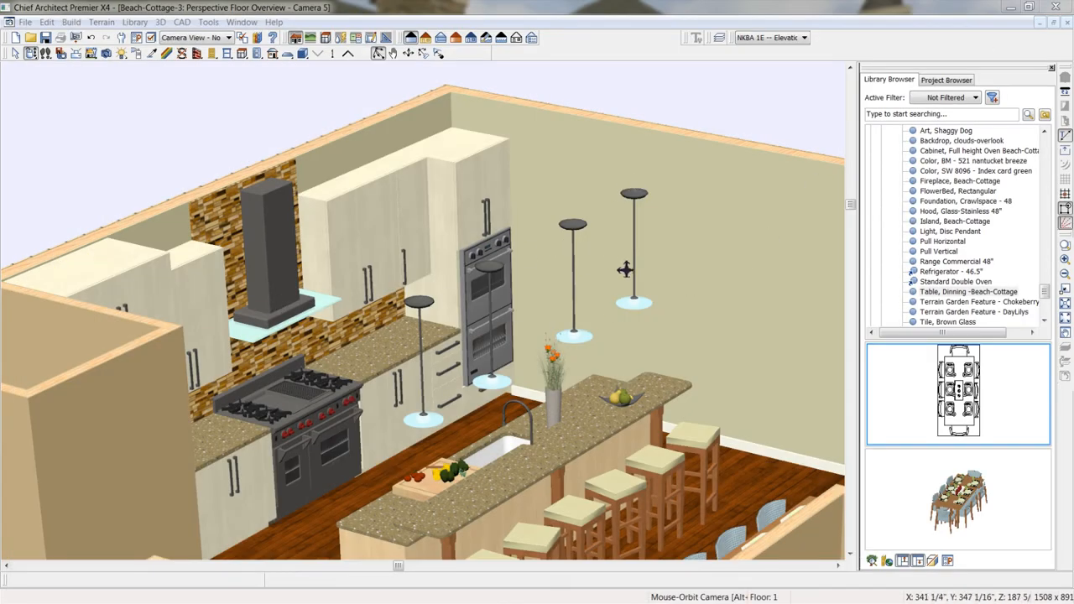
drag(628, 269, 599, 271)
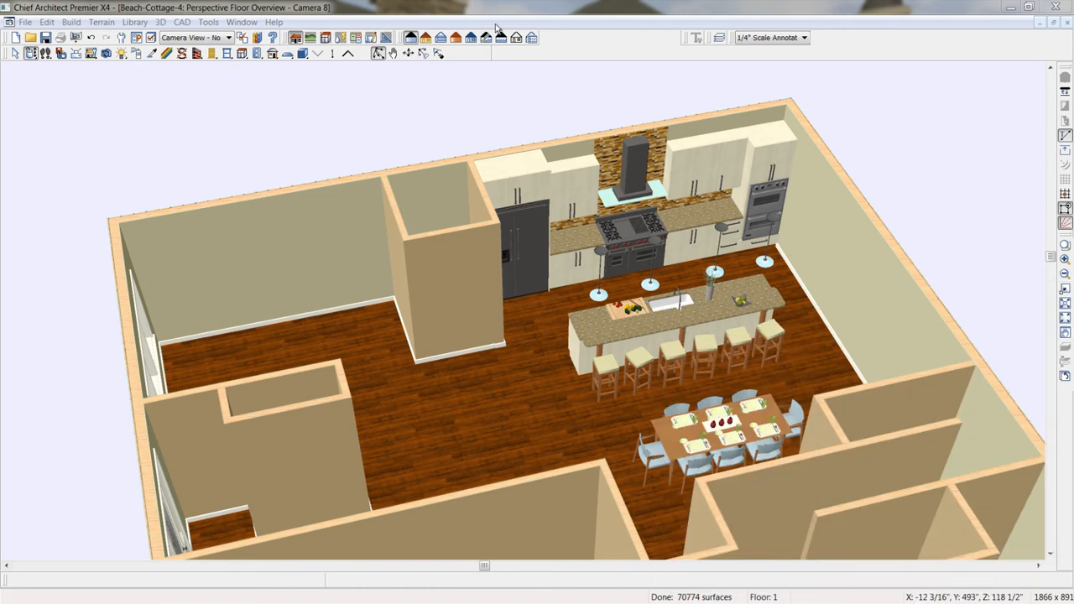
click(1066, 22)
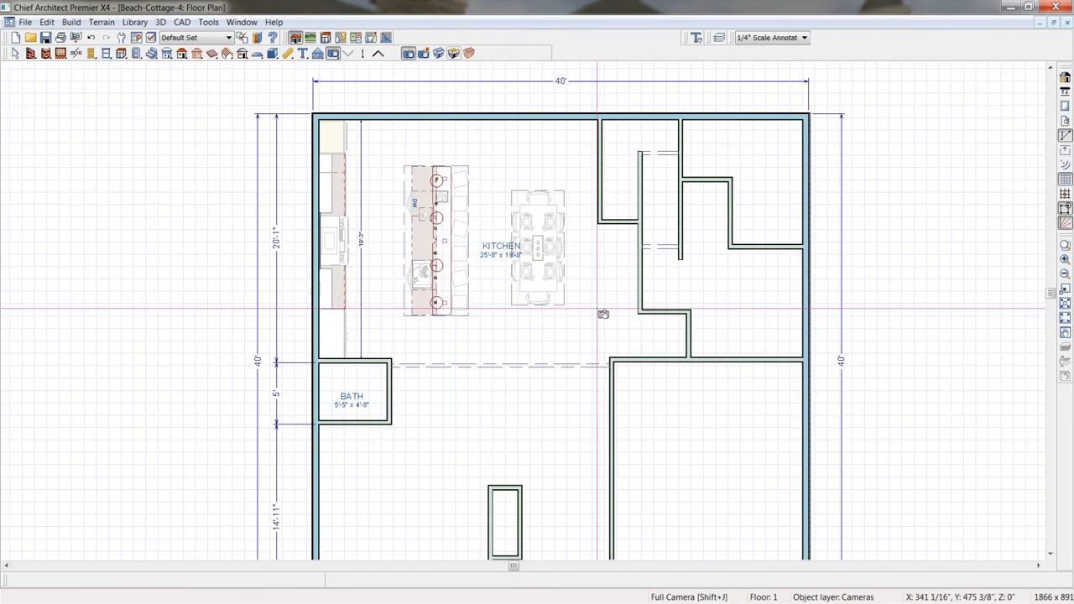
scroll(597, 285, down, 2)
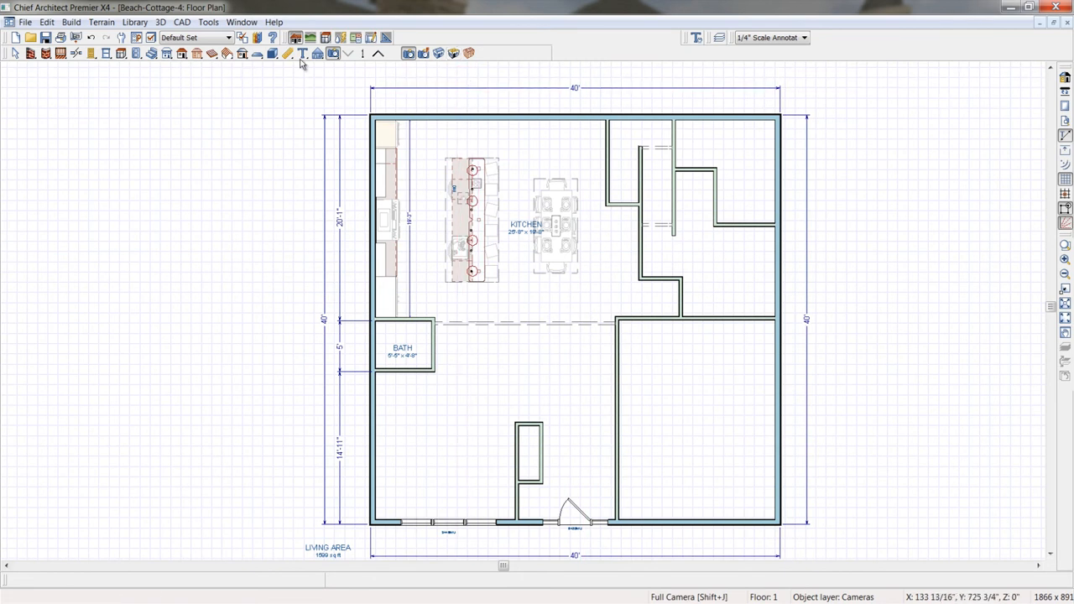
- Draw a vertical floor/ceiling beam about 466" long from the kitchen's outer wall to the front window wall, just beside the island
click(198, 54)
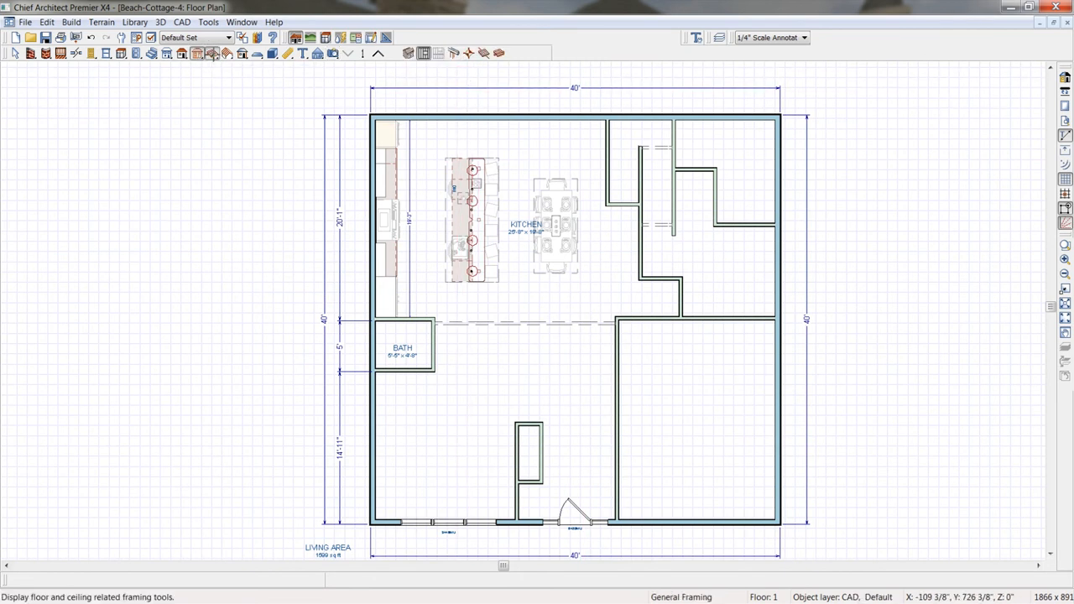
click(212, 54)
click(453, 53)
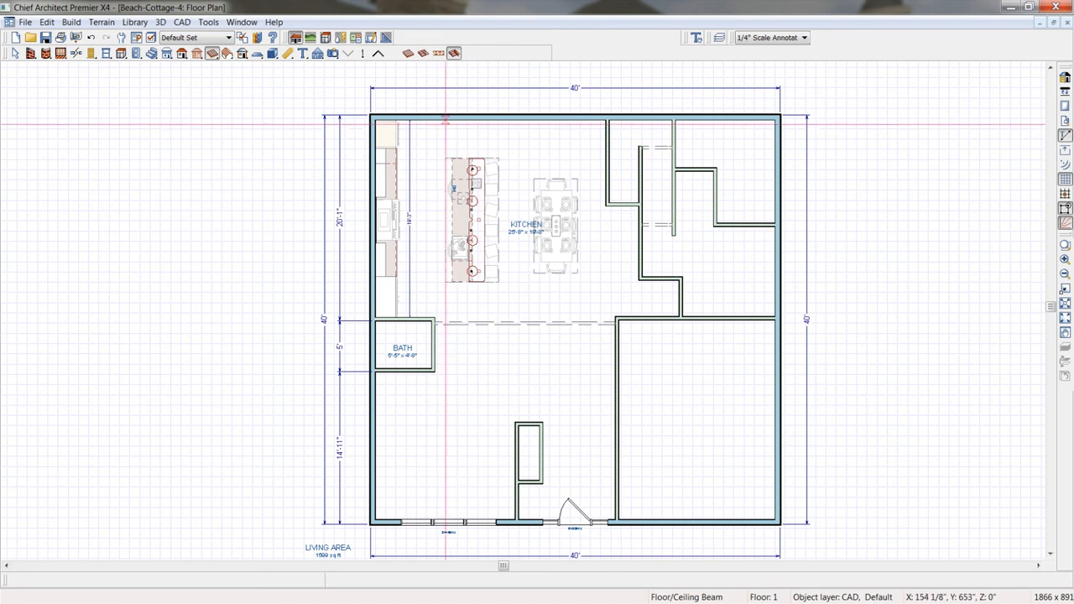
drag(441, 120, 449, 521)
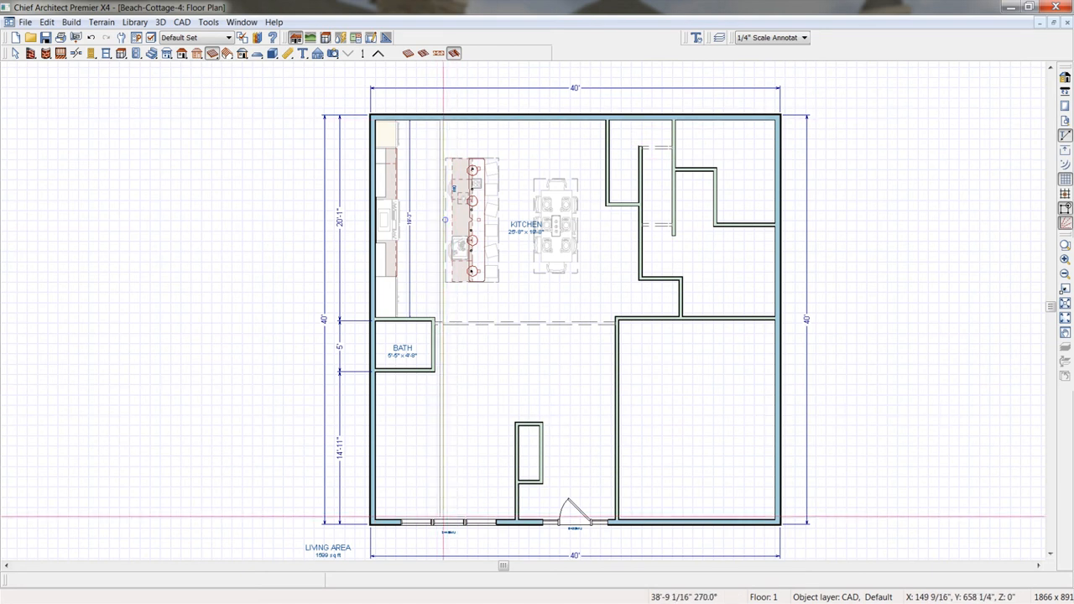
- Review the new beam's depth, thickness and available types in its specification
double_click(441, 466)
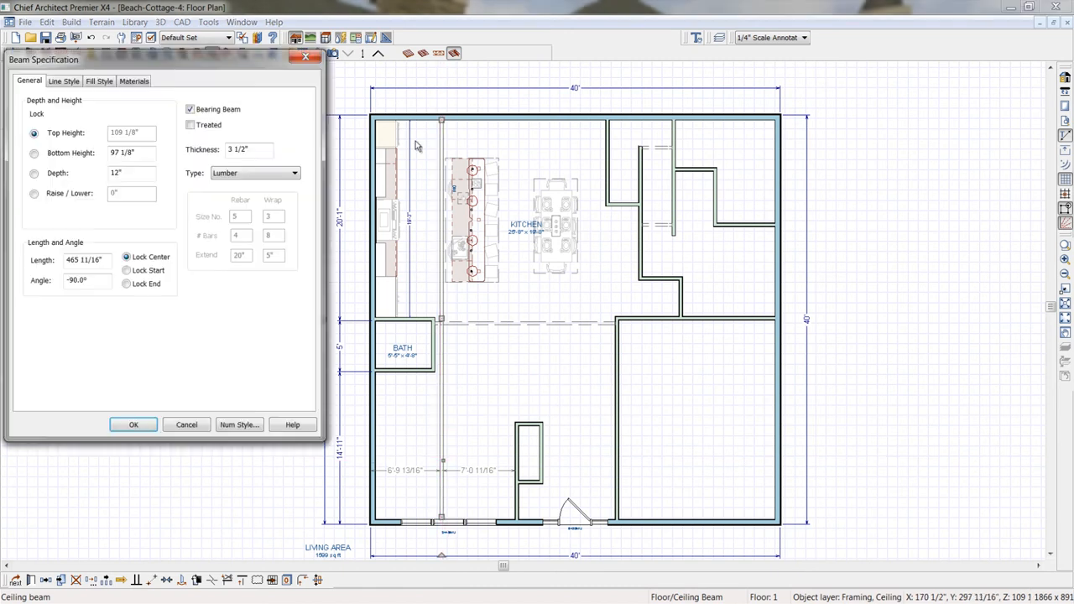
click(294, 174)
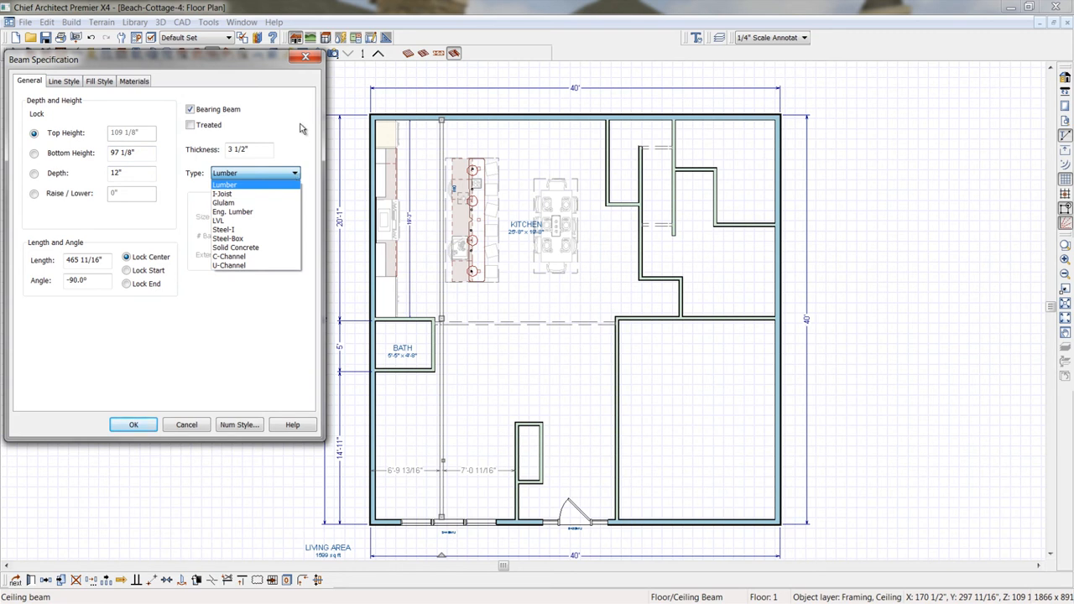
click(128, 173)
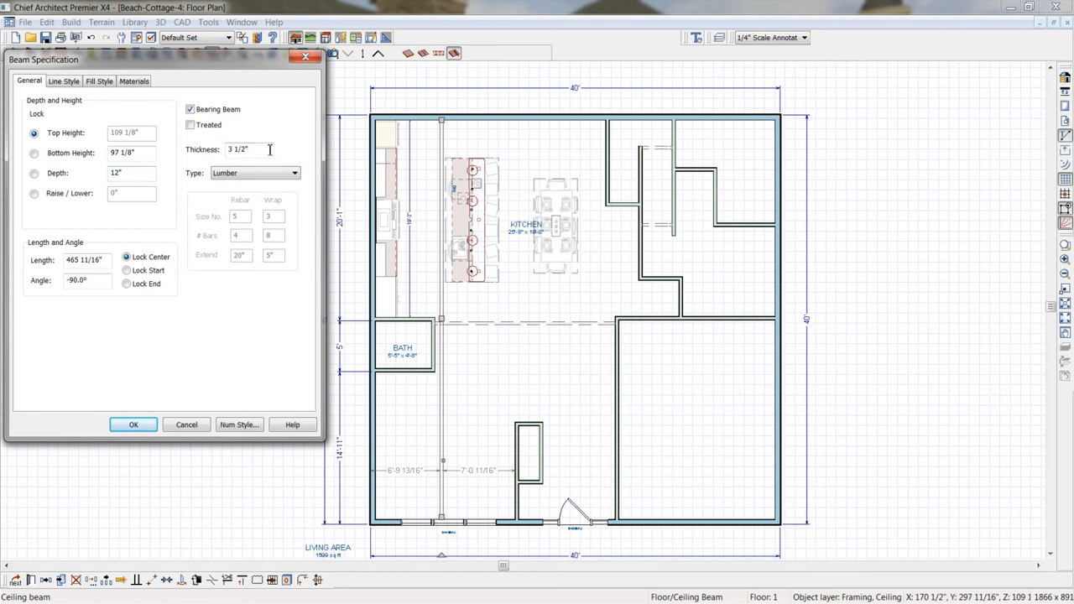
click(306, 56)
- Move the beam into line with the bath's side wall, 6' from the exterior wall behind the kitchen cabinets
scroll(432, 357, up, 3)
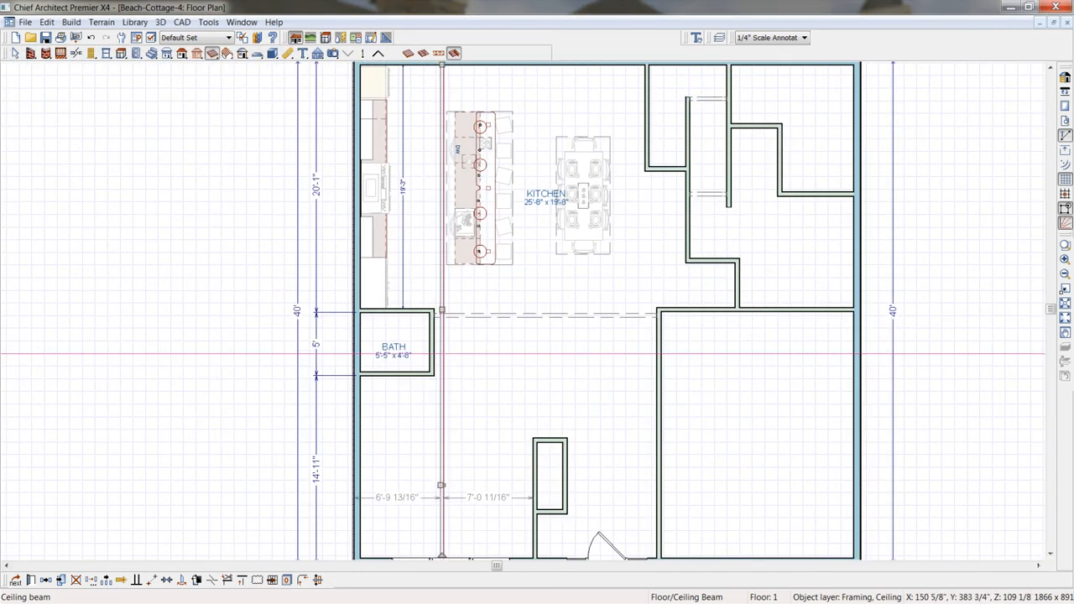
drag(441, 300, 429, 299)
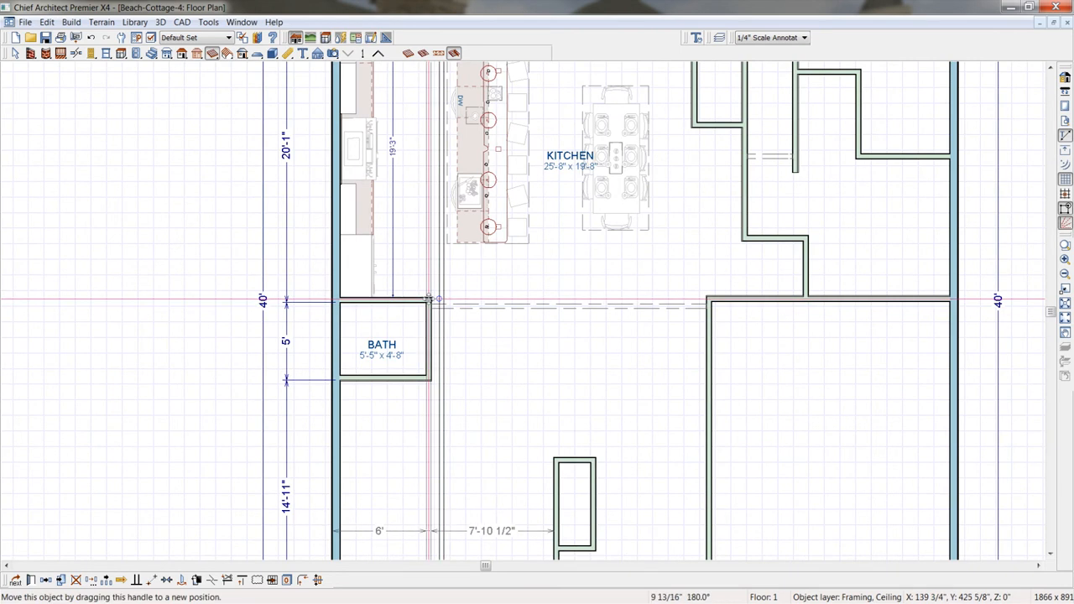
drag(429, 299, 427, 298)
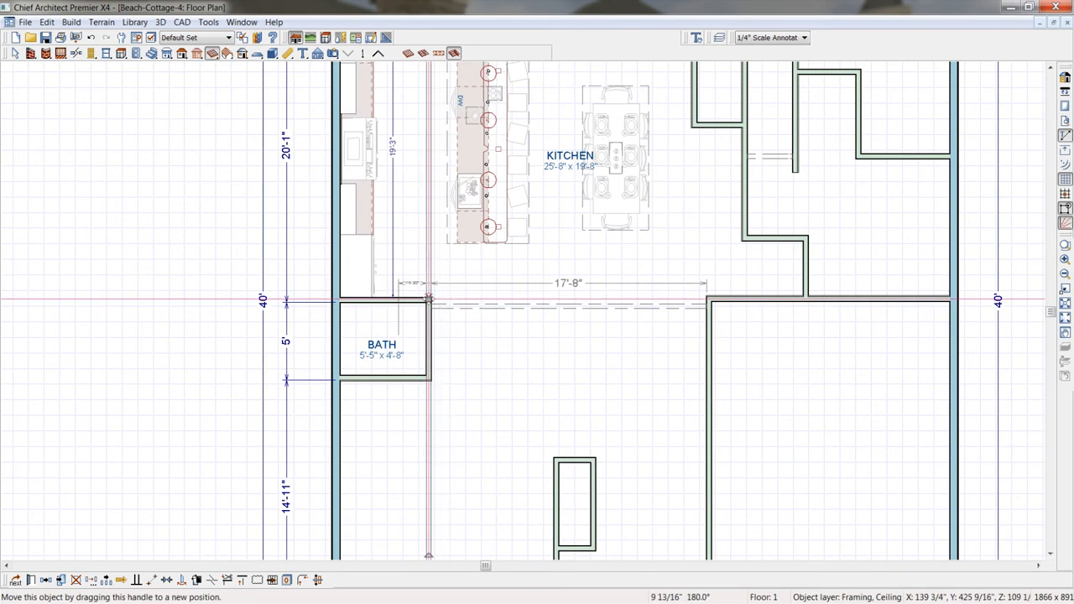
- Copy the beam horizontally toward the island, entering an exact offset distance relative to the original beam
middle_drag(480, 407, 492, 307)
click(440, 333)
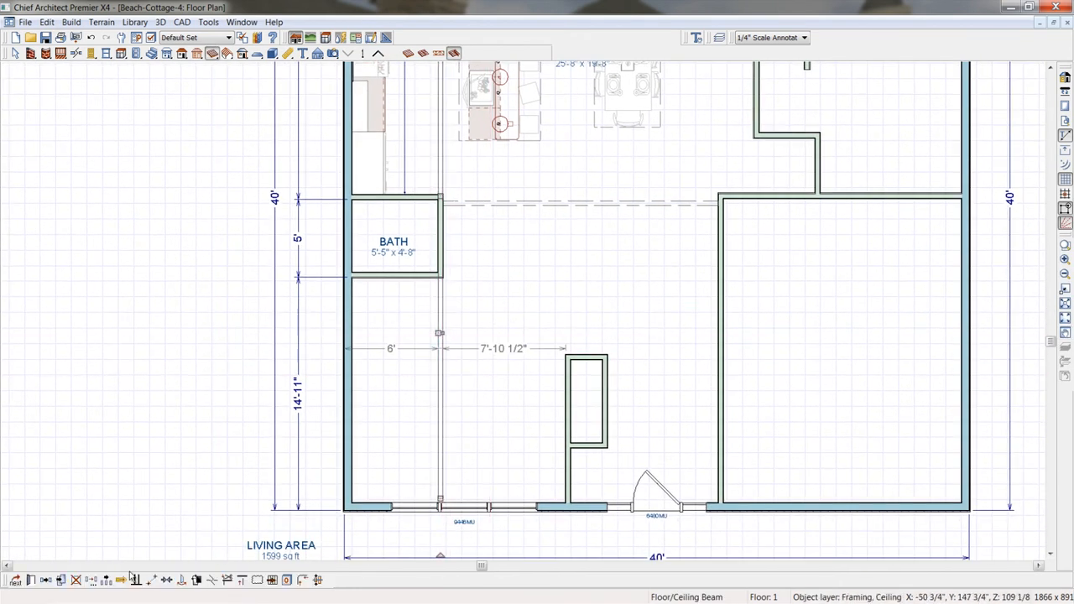
click(47, 580)
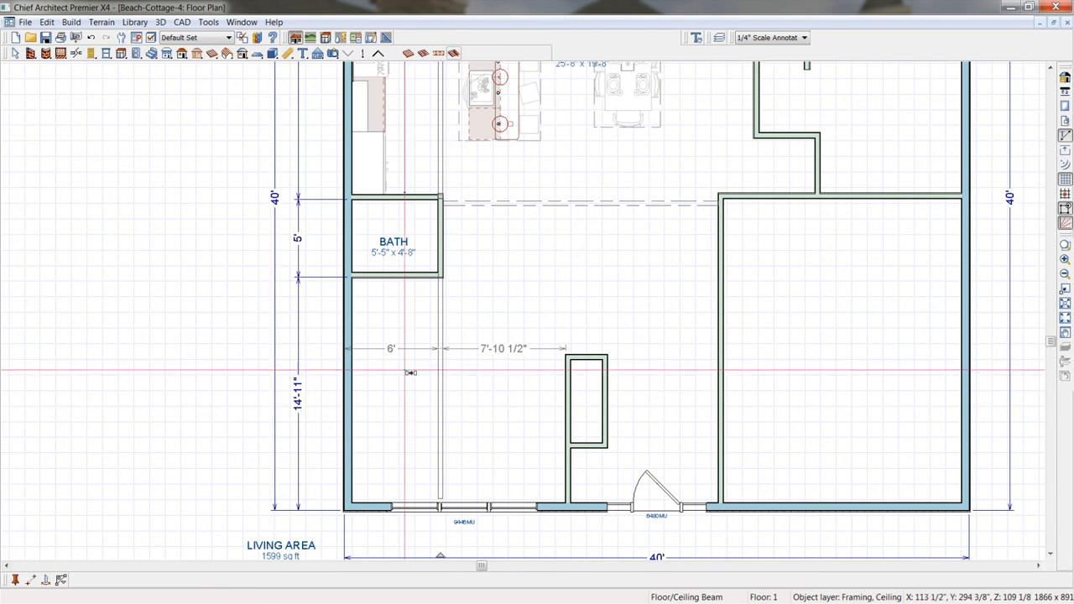
drag(445, 331, 491, 196)
key(Tab)
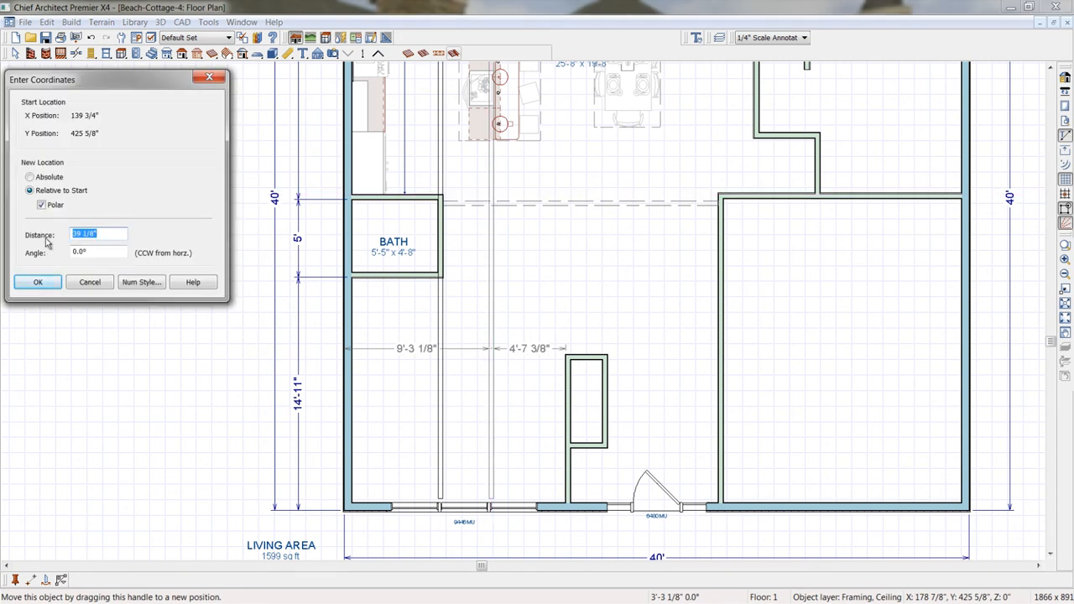
text(4)
click(37, 281)
- Draw a horizontal cross beam about 48" long between the two long beams, near the kitchen's outer wall above the island
middle_drag(561, 328, 555, 472)
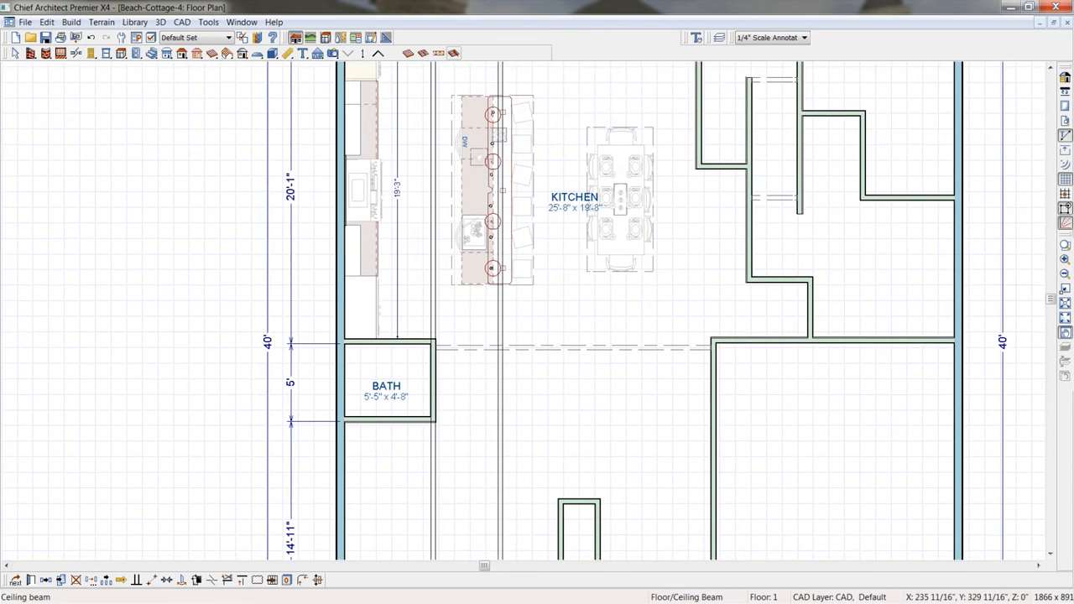
scroll(557, 463, down, 3)
middle_drag(559, 338, 565, 377)
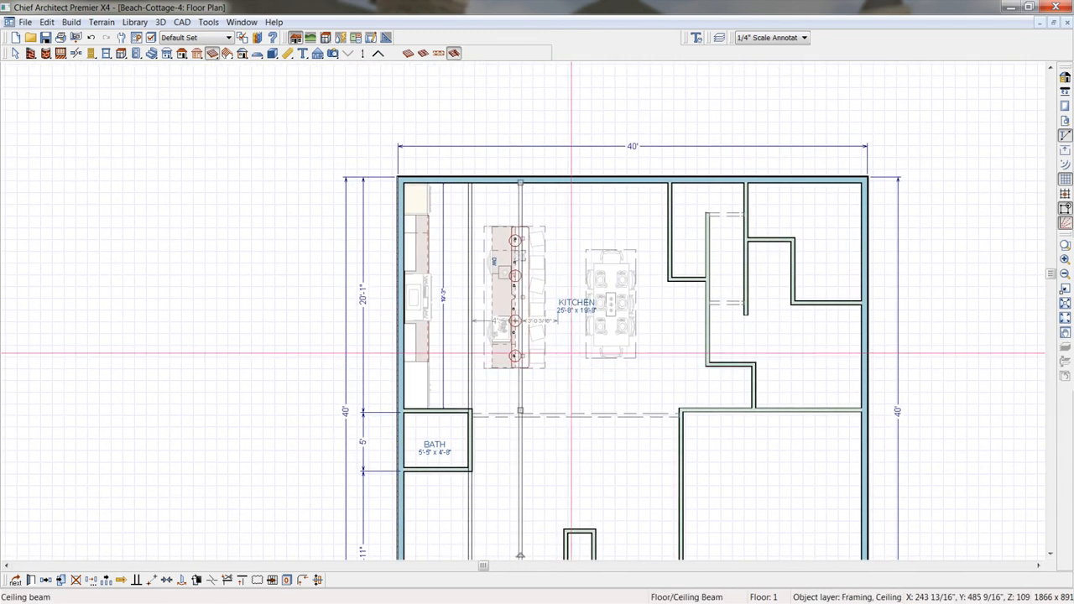
click(457, 56)
scroll(479, 168, up, 2)
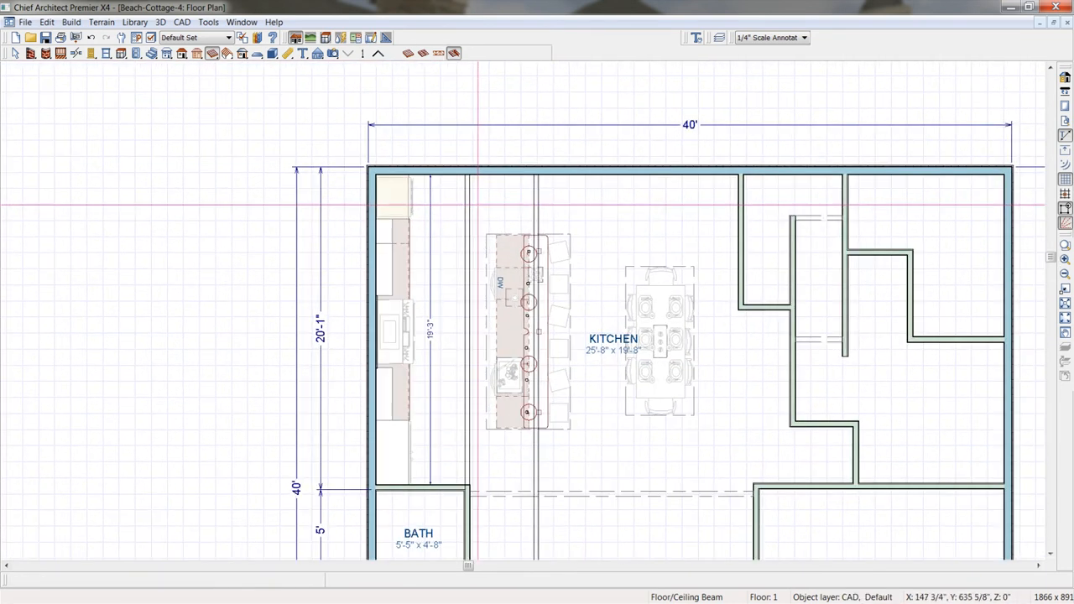
drag(470, 202, 534, 201)
scroll(522, 227, up, 2)
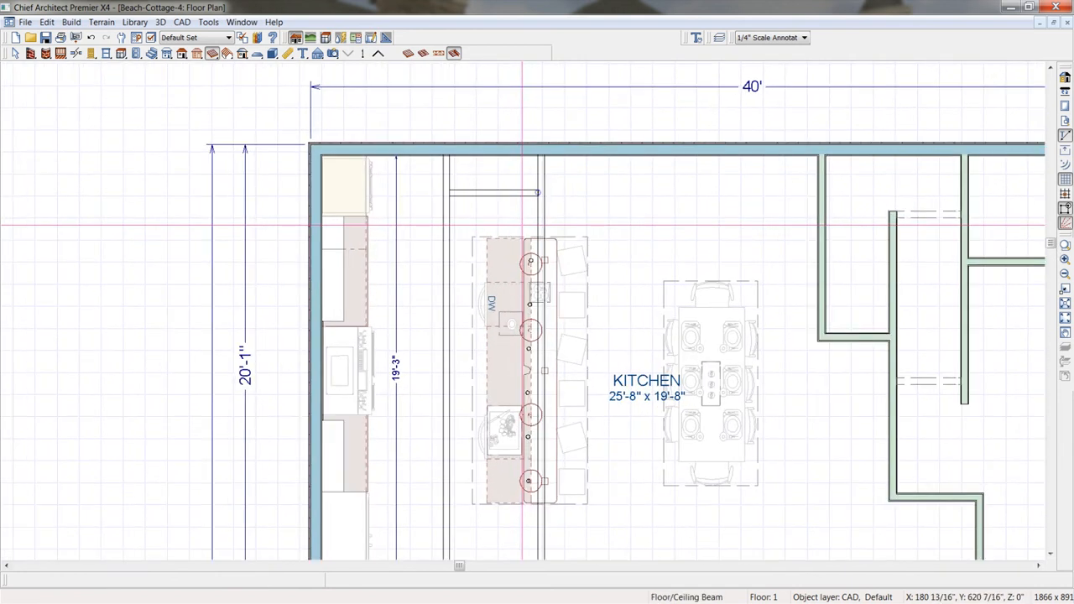
- Set the cross beam's depth to 6" with the depth locked, and its bottom height to 97 1/8"
click(509, 193)
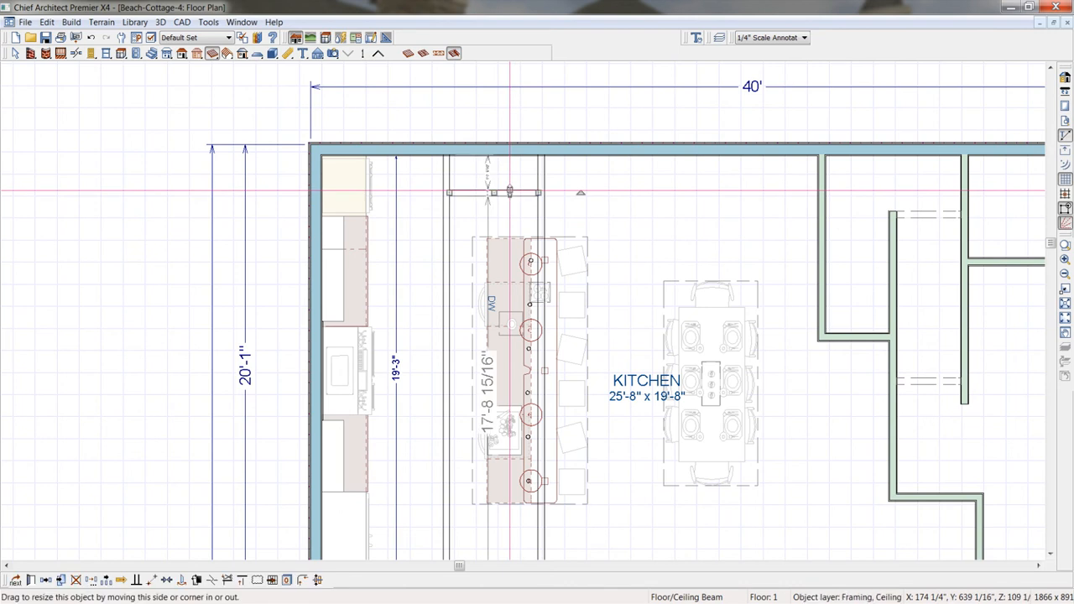
double_click(509, 192)
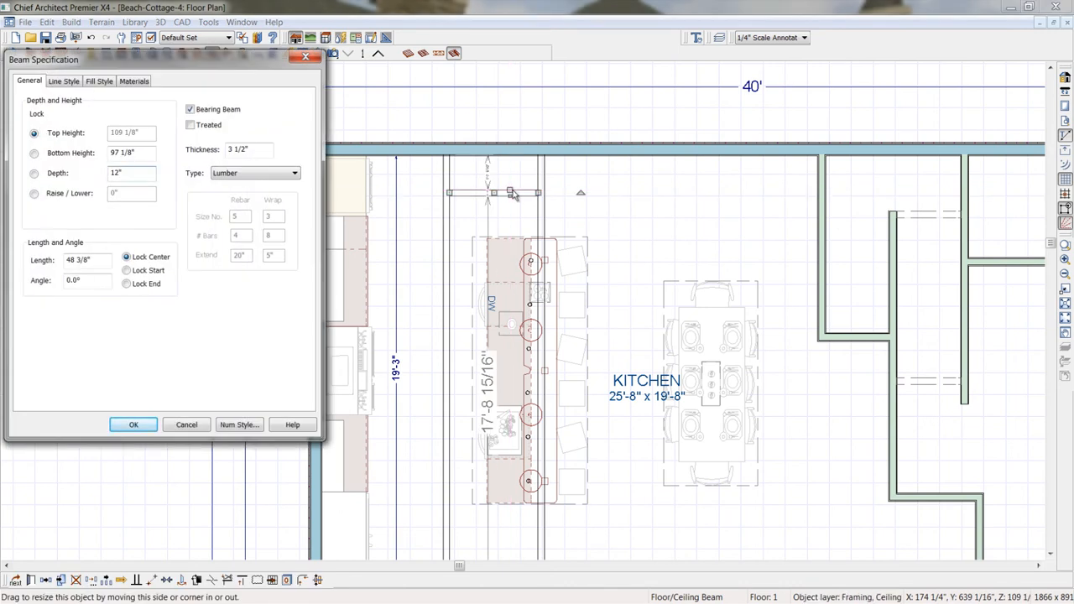
drag(132, 174, 103, 178)
key(Tab)
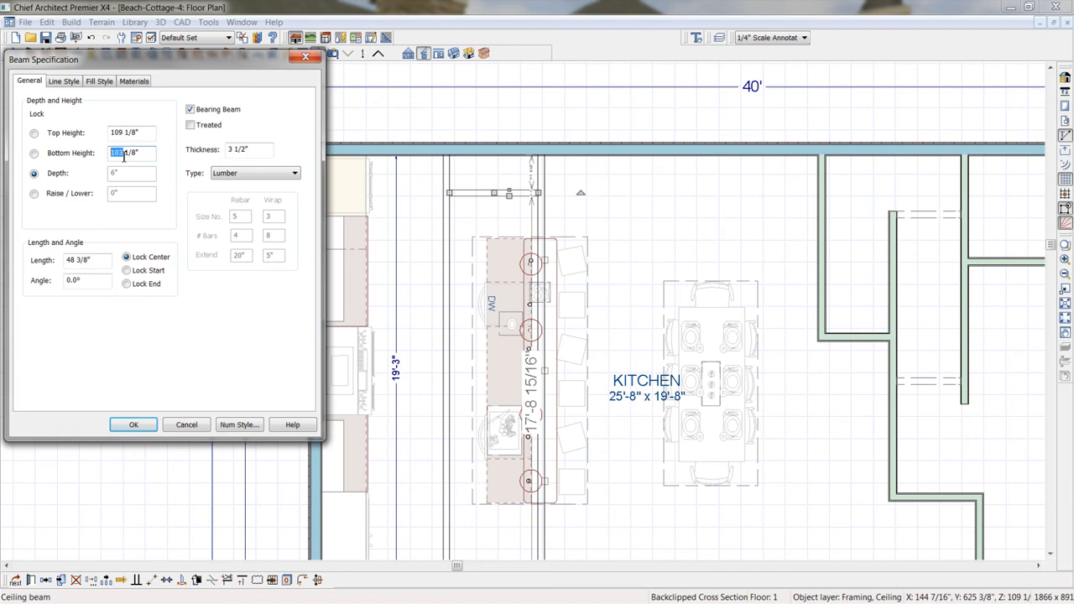
text(97)
click(135, 426)
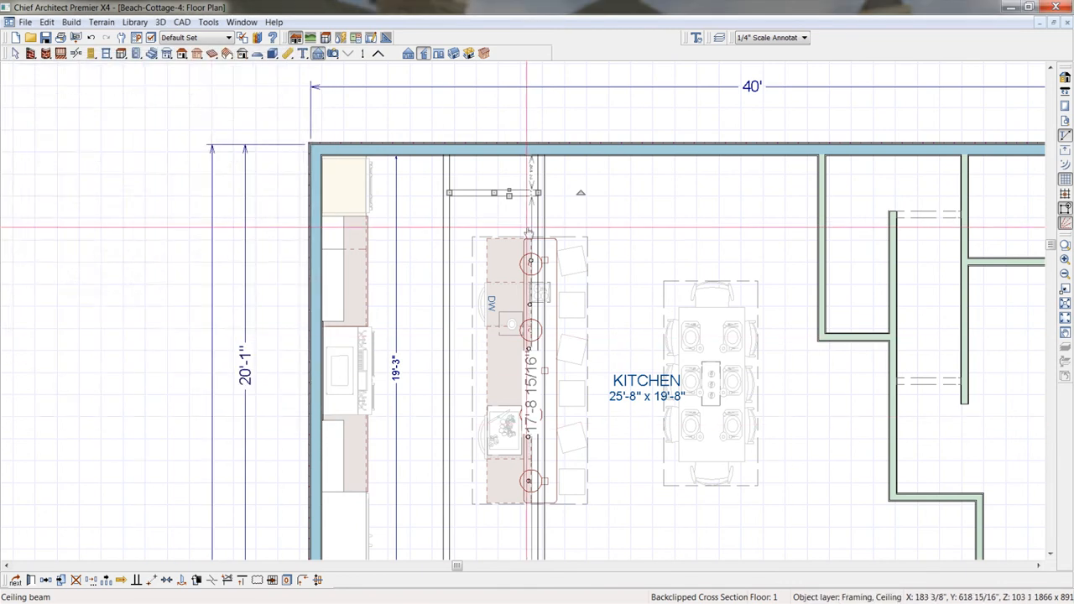
- Extend the lower ends of both long beams to meet the front window wall
scroll(541, 239, down, 2)
middle_drag(549, 241, 548, 233)
scroll(548, 233, down, 5)
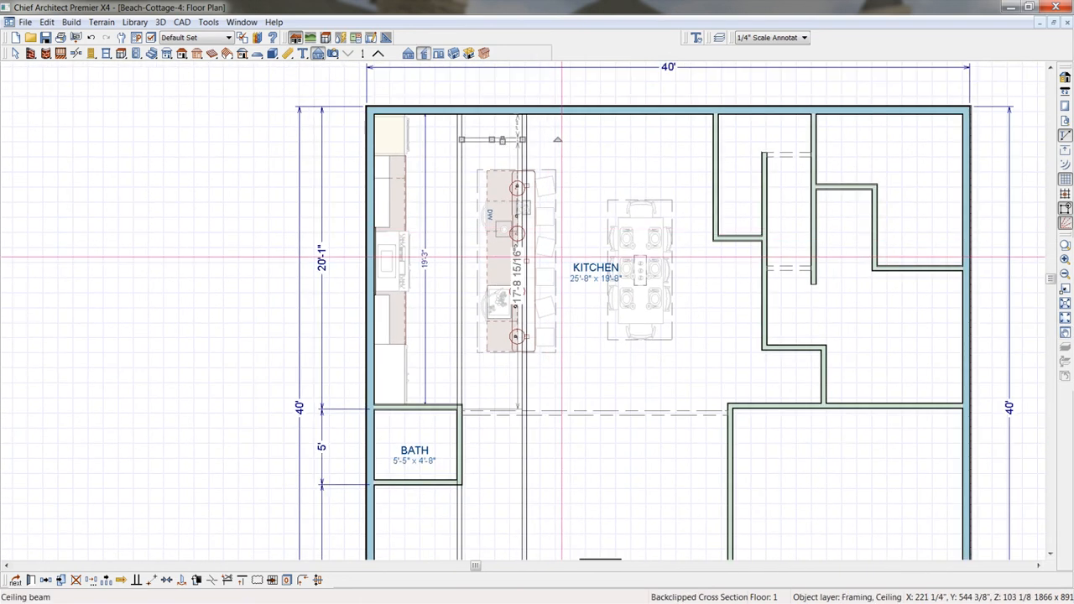
middle_drag(564, 330, 542, 297)
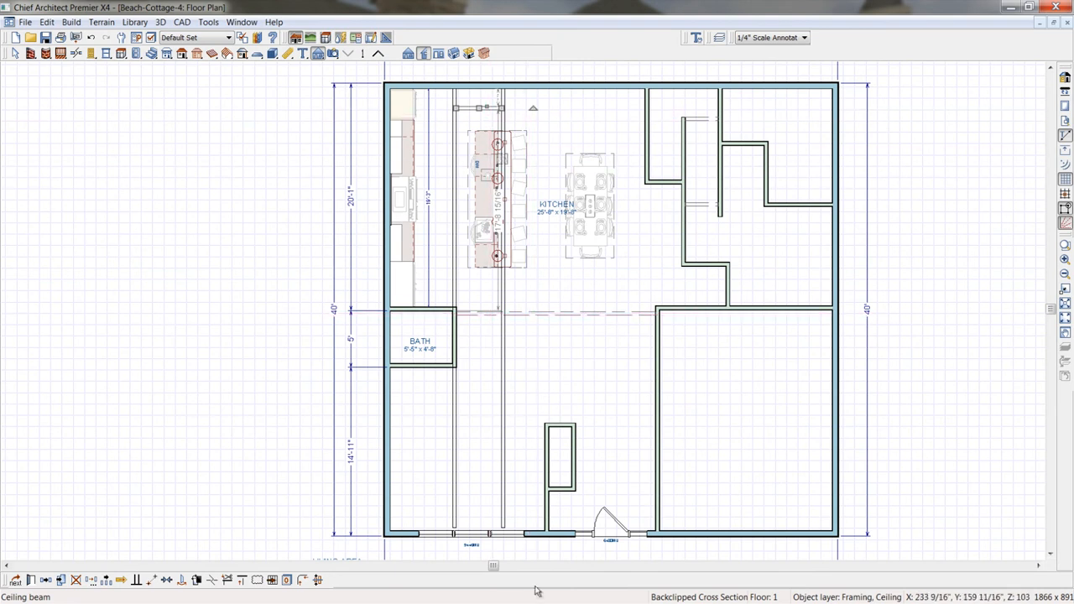
middle_drag(496, 514, 492, 388)
click(495, 387)
scroll(497, 394, up, 4)
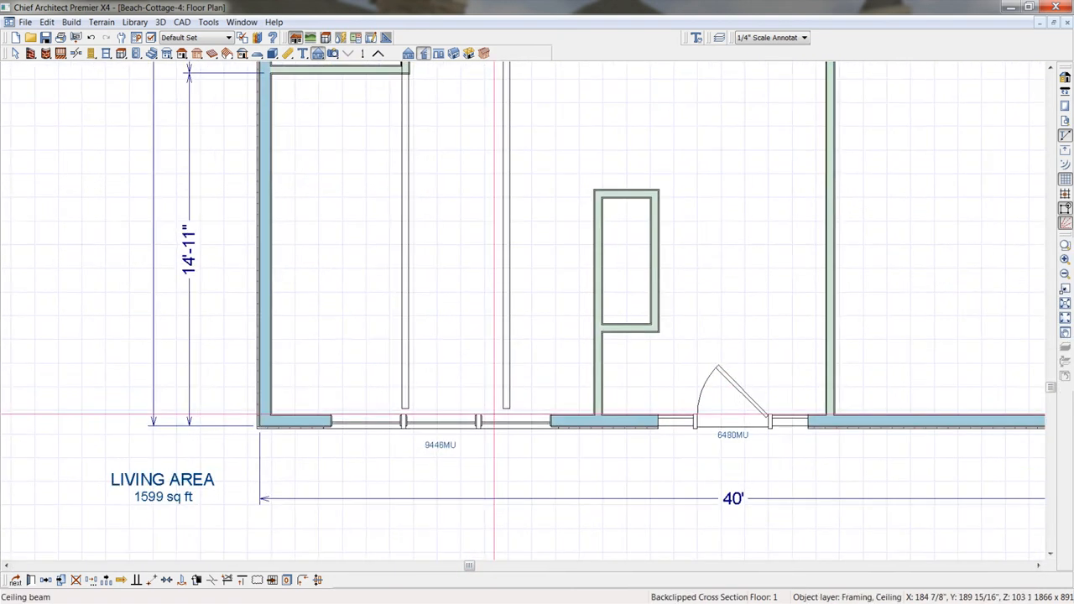
drag(508, 408, 506, 415)
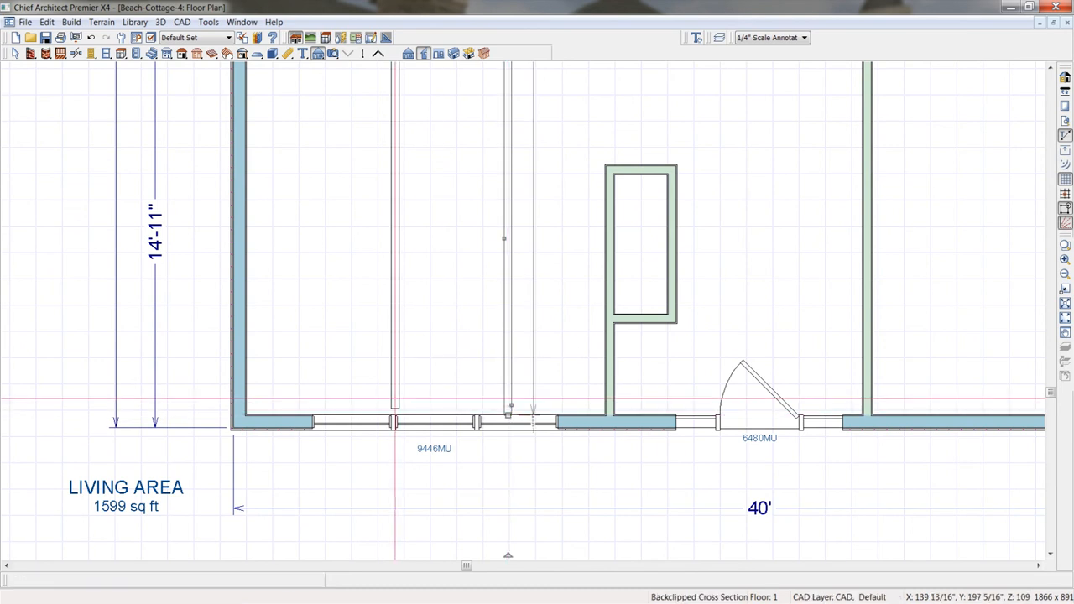
click(395, 394)
drag(394, 409, 395, 415)
- Adjust the cross beam's end near the island to meet the face of the copied long beam
scroll(404, 387, down, 3)
middle_drag(477, 276, 495, 551)
scroll(523, 411, down, 3)
middle_drag(538, 290, 561, 445)
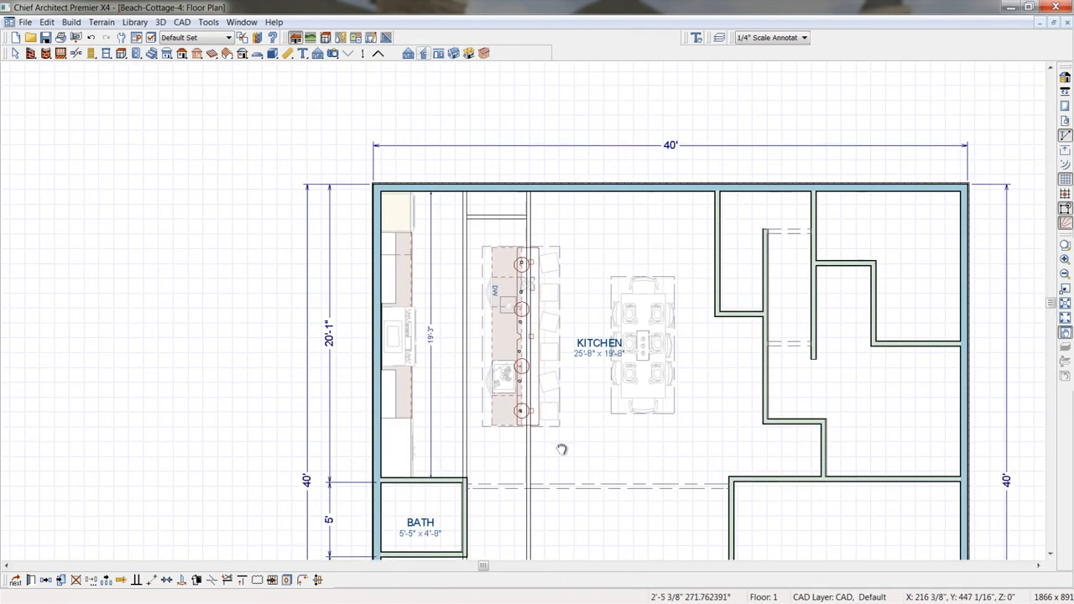
middle_drag(573, 352, 518, 262)
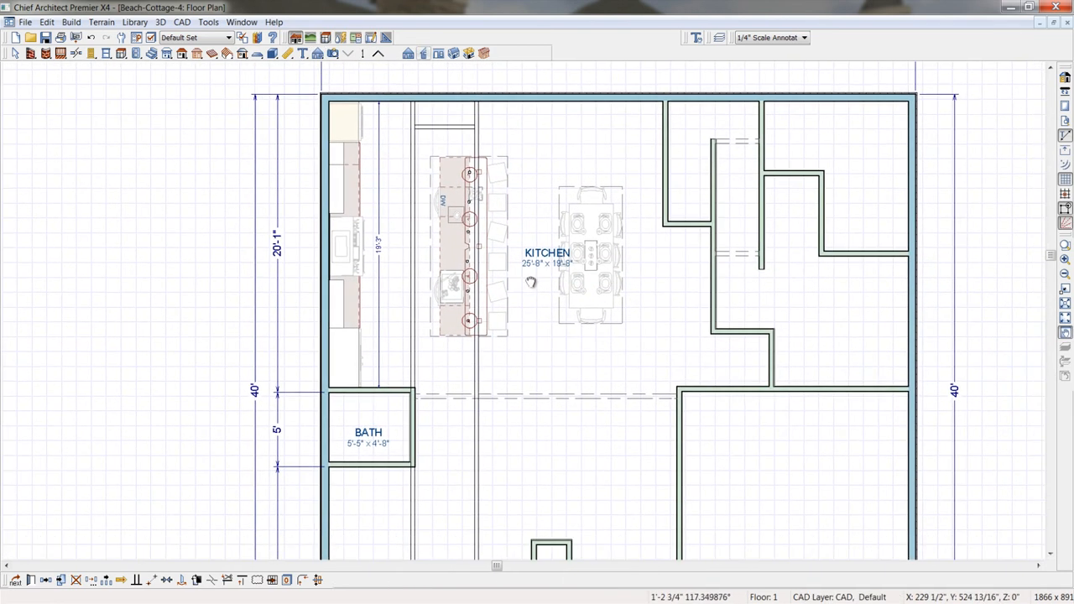
scroll(564, 419, down, 2)
scroll(560, 411, down, 2)
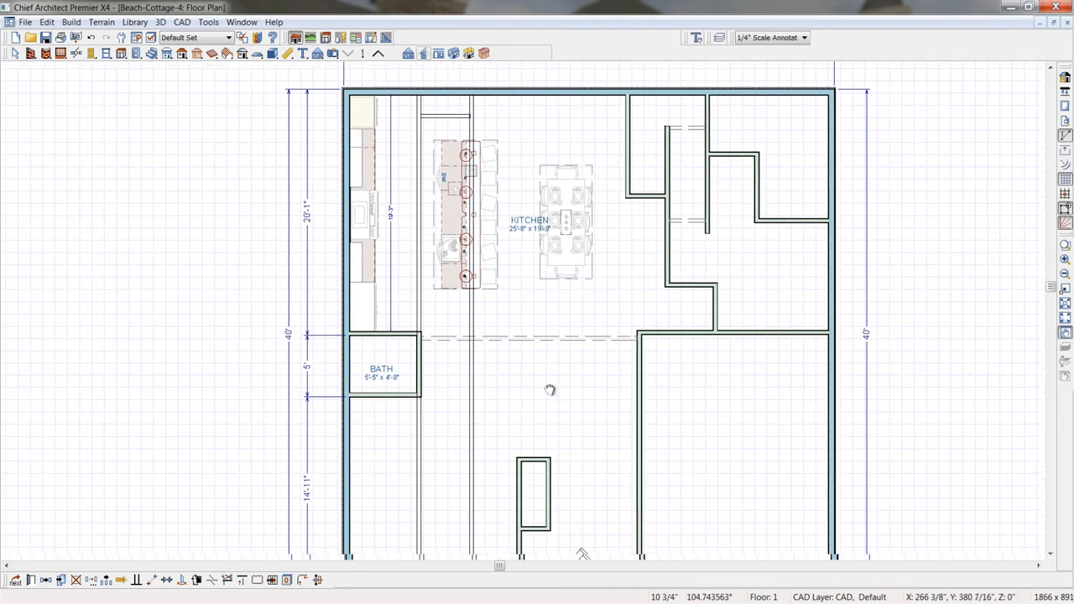
key(b)
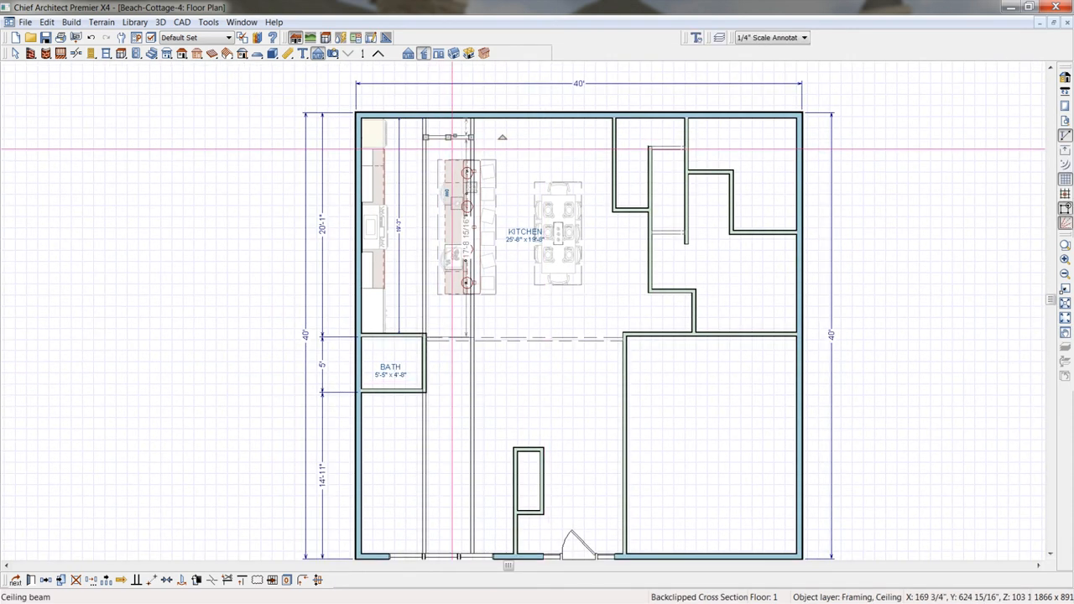
scroll(453, 149, up, 5)
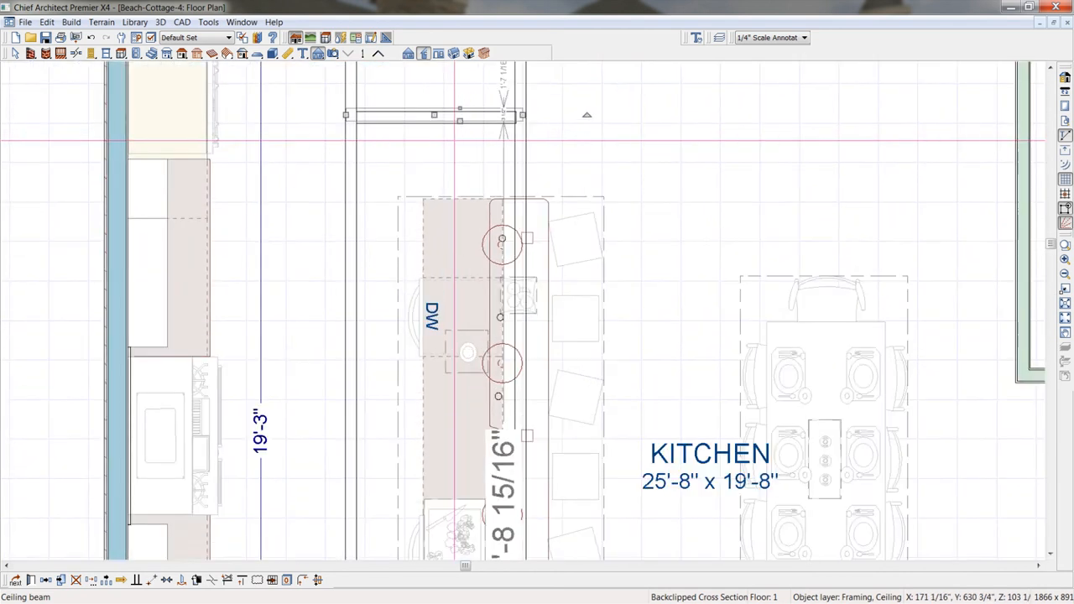
scroll(521, 115, up, 2)
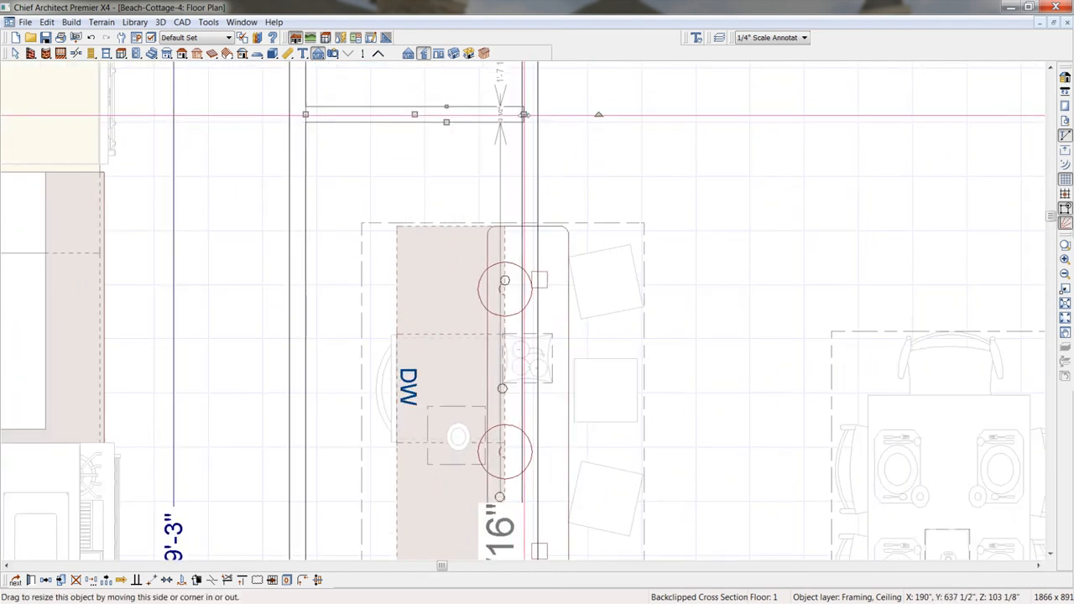
click(521, 115)
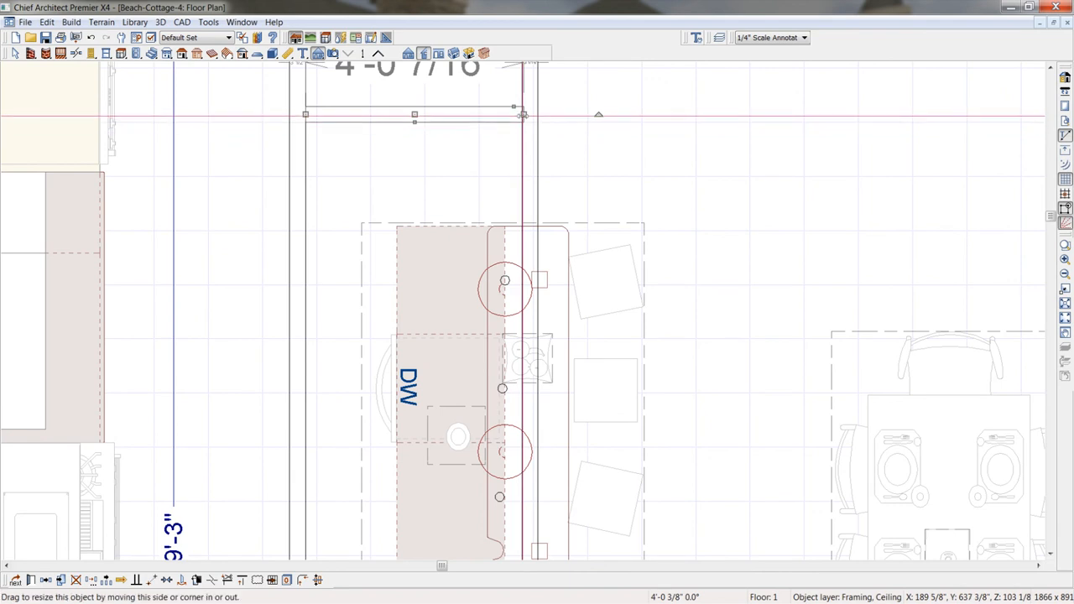
- Shorten the cross beam to about 4' so that it ends at the inner face of the long beam over the island
scroll(521, 115, up, 2)
drag(522, 113, 520, 113)
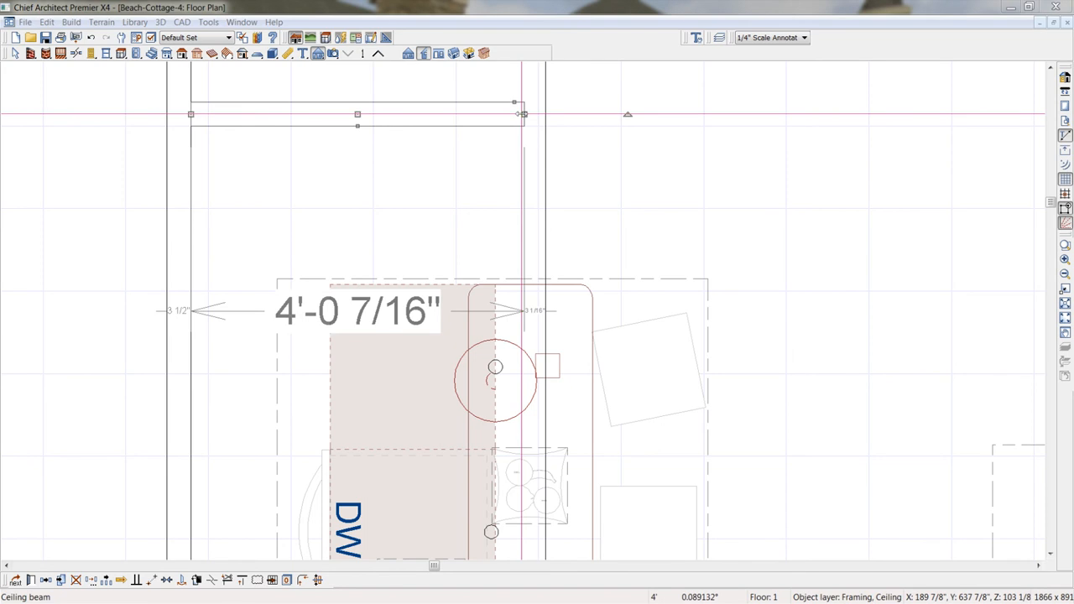
- Multiple-copy the cross beam along both long beams at an 18" joist offset, down to the front window wall
key(F6)
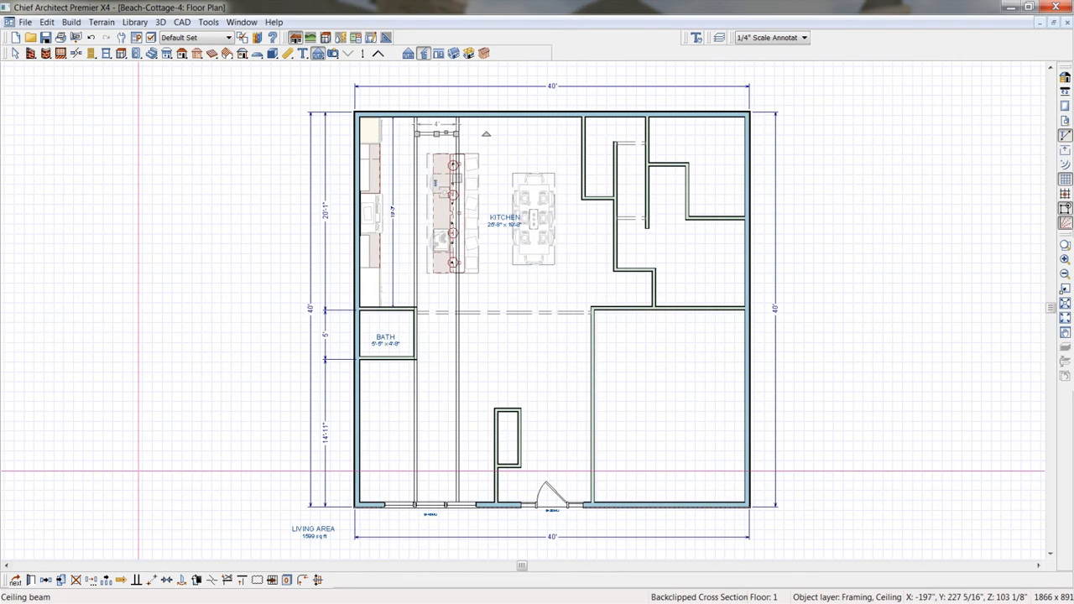
click(107, 581)
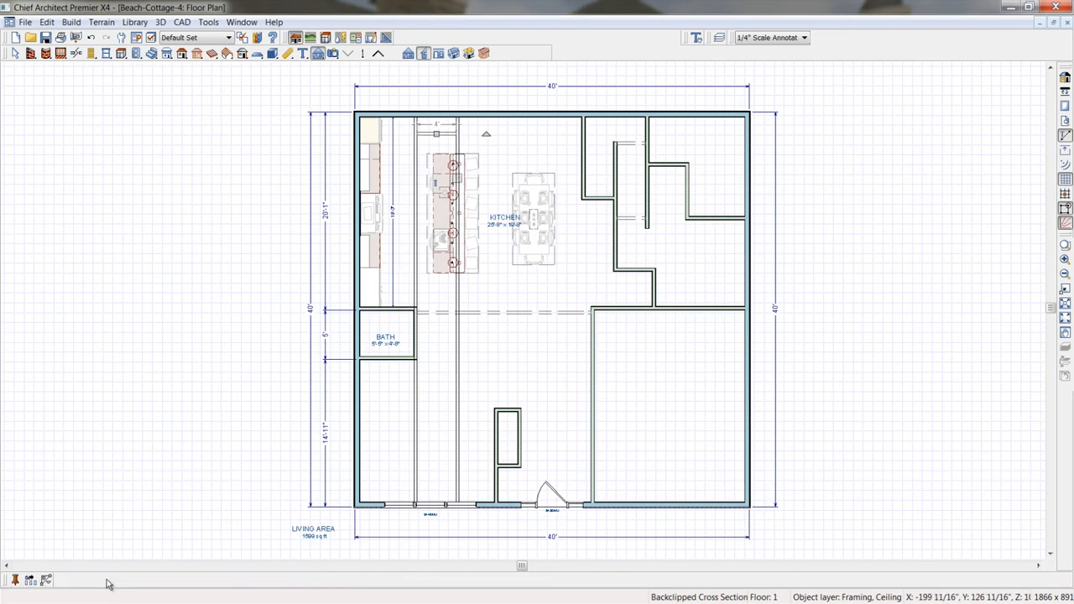
click(29, 580)
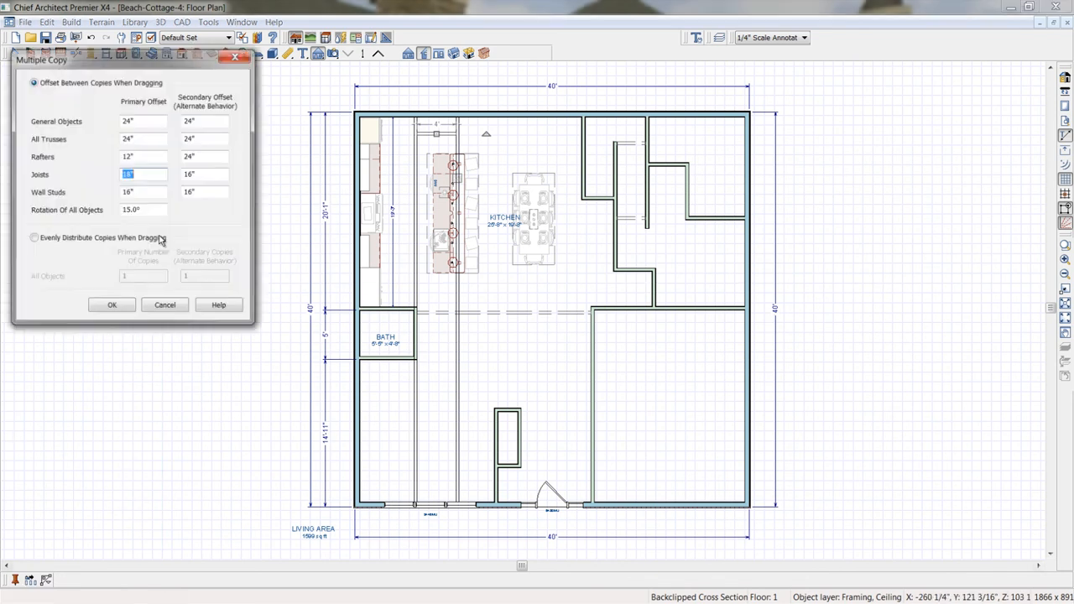
drag(152, 175, 99, 175)
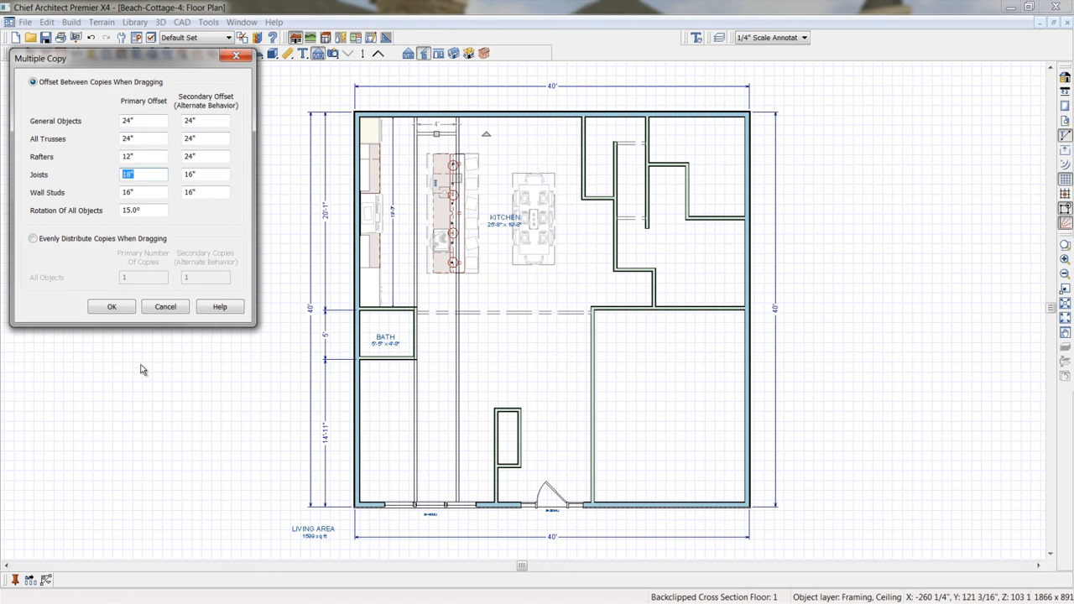
click(111, 307)
drag(431, 135, 458, 491)
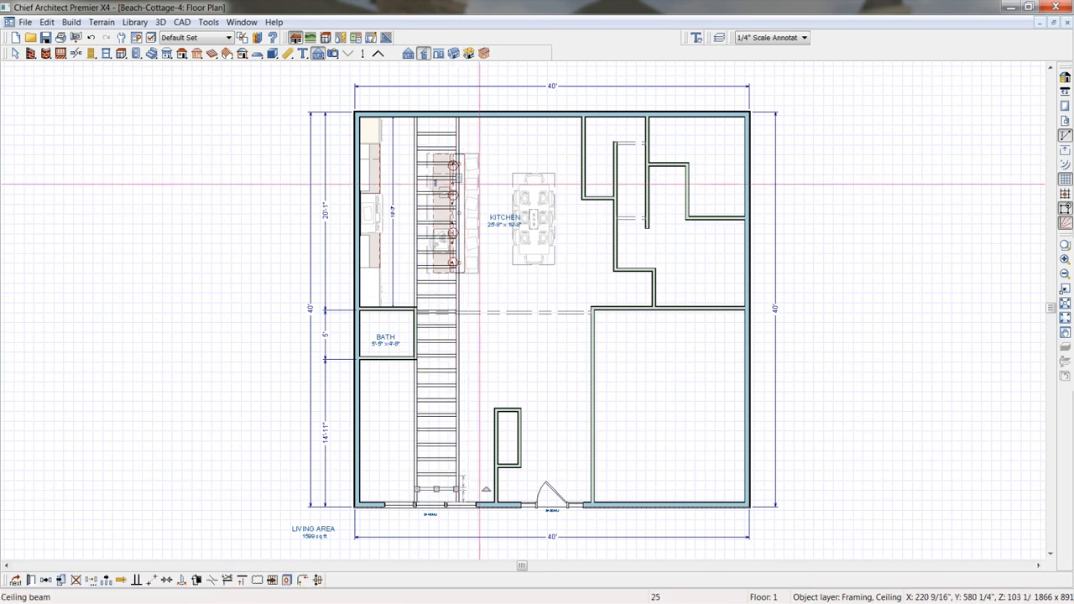
- Move the kitchen island block to 4' 3" from the cabinets along the outer wall
scroll(513, 196, up, 2)
scroll(513, 197, up, 3)
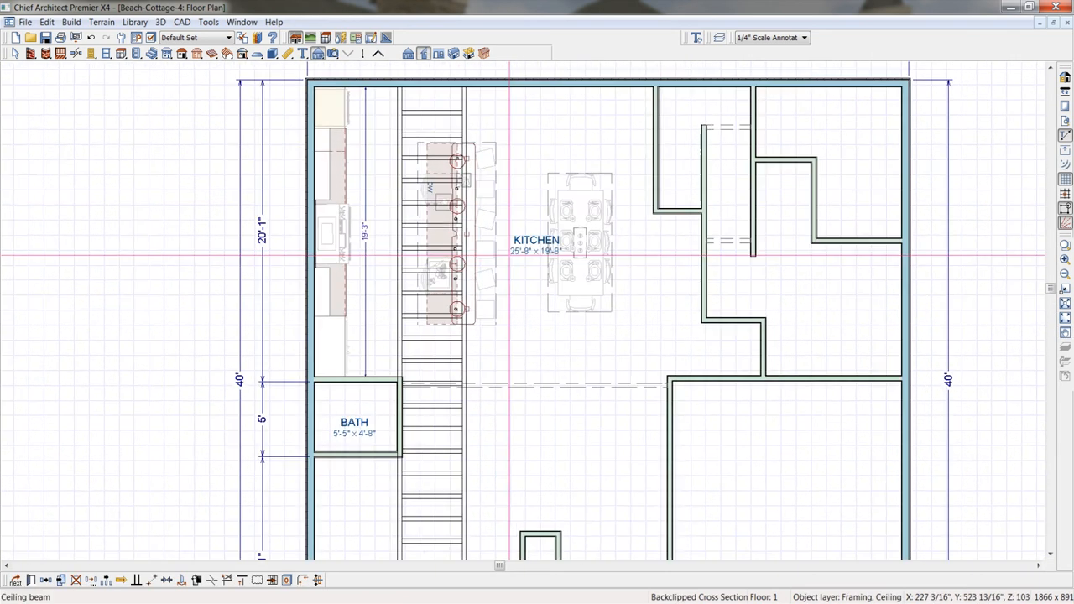
middle_drag(513, 273, 570, 282)
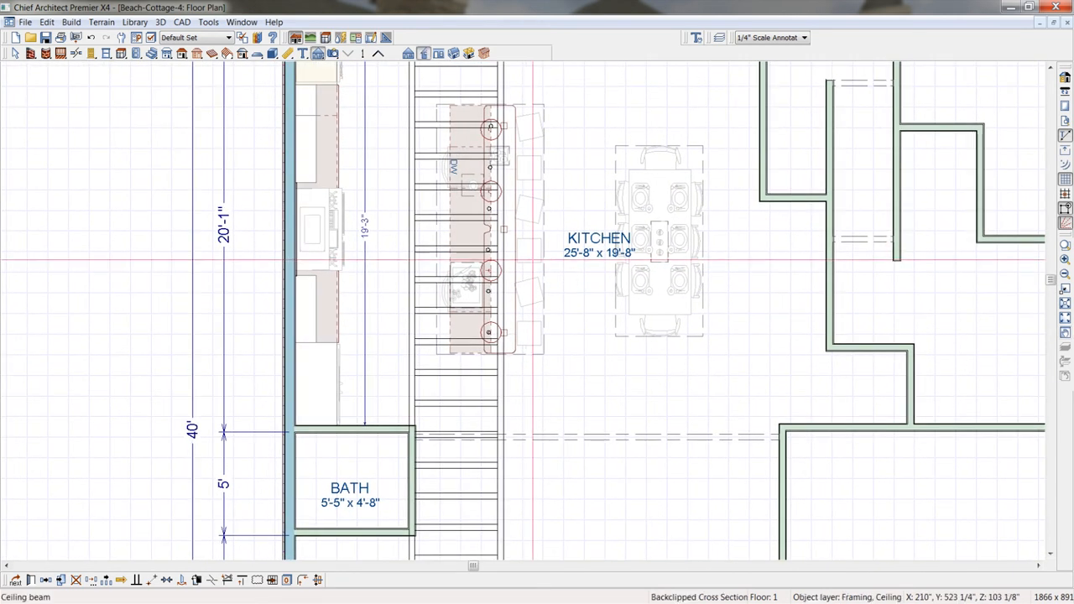
click(491, 235)
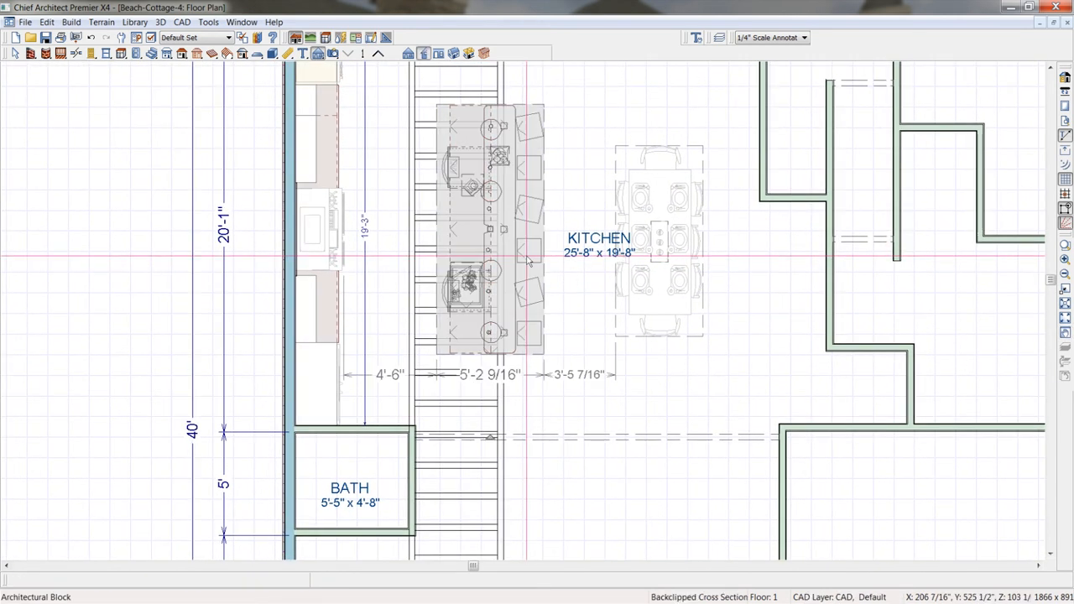
click(401, 381)
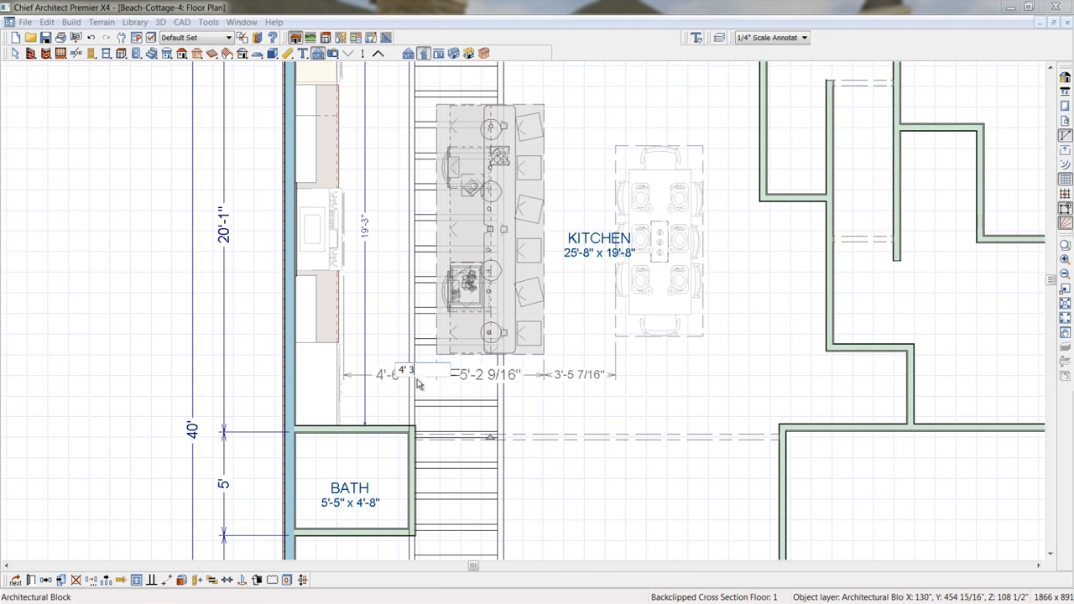
key(Escape)
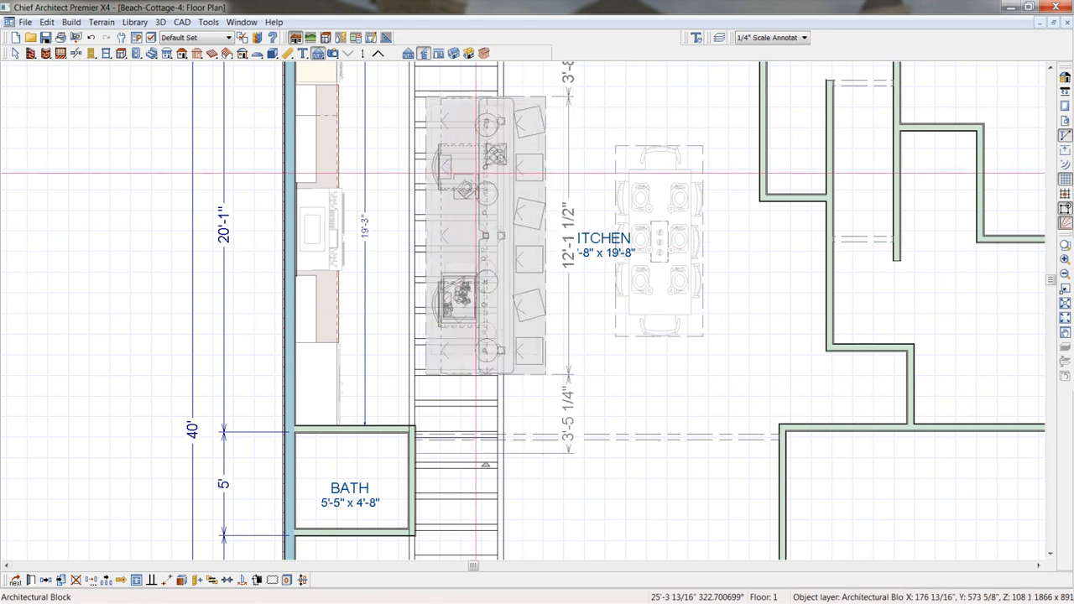
scroll(486, 177, up, 3)
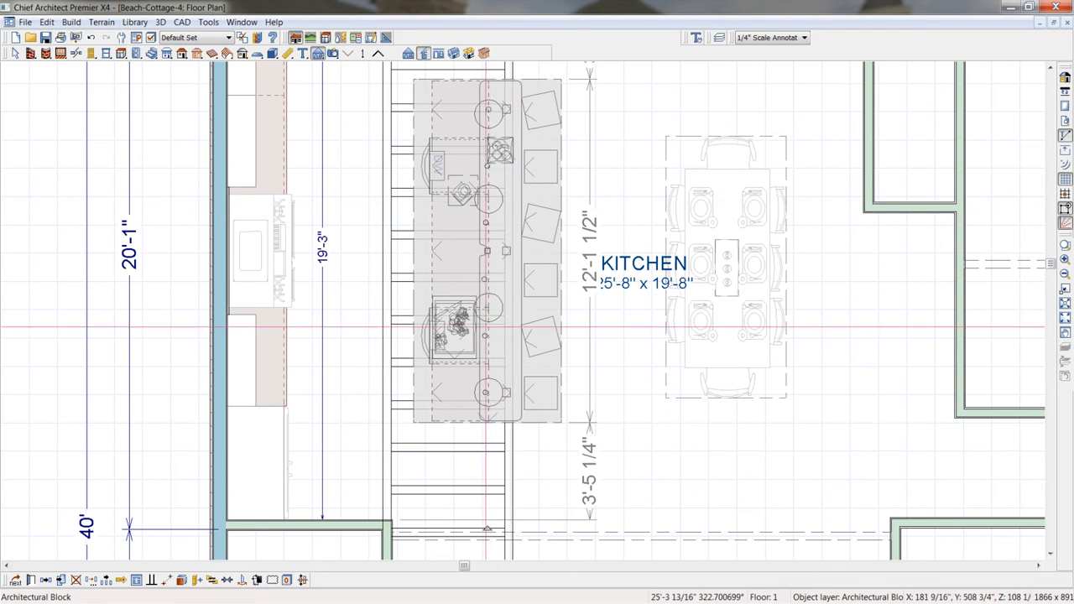
scroll(577, 348, down, 5)
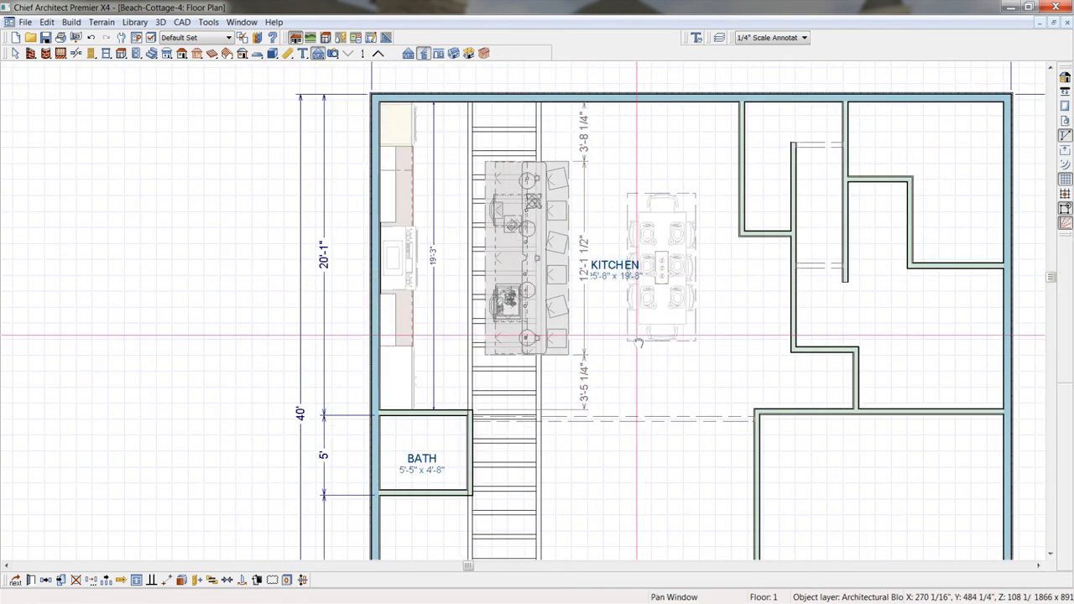
click(570, 345)
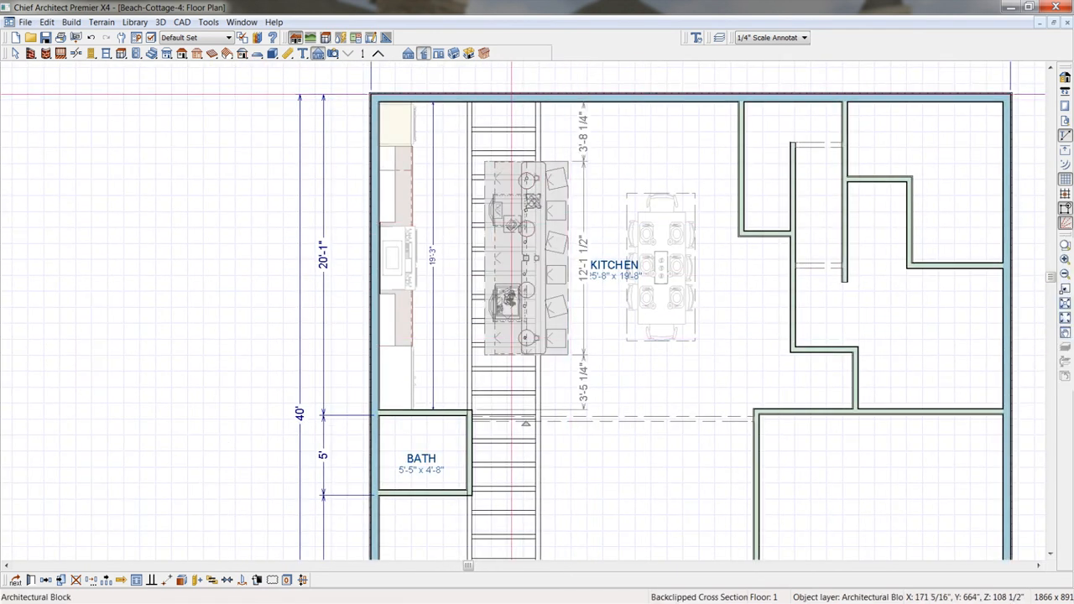
- Create a perspective floor overview and display the Framing, Ceiling layer in its layer set
click(334, 54)
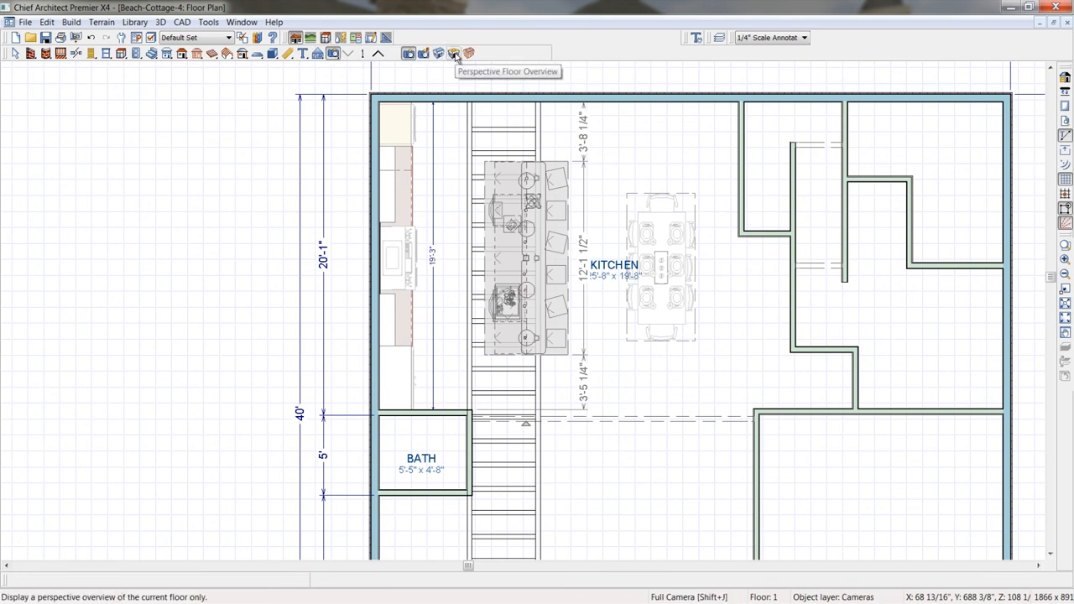
click(454, 54)
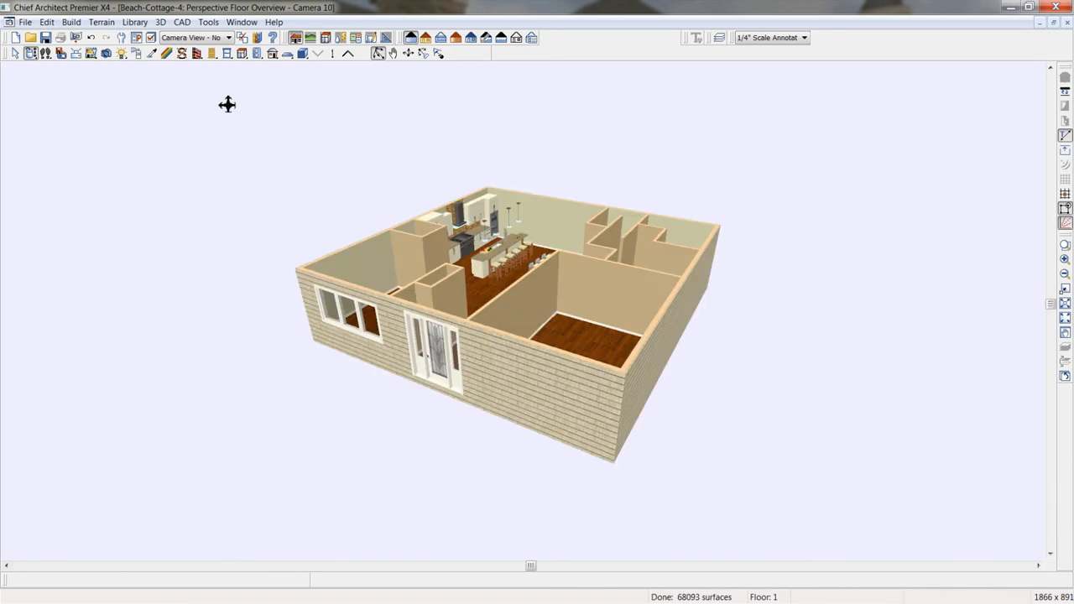
click(152, 38)
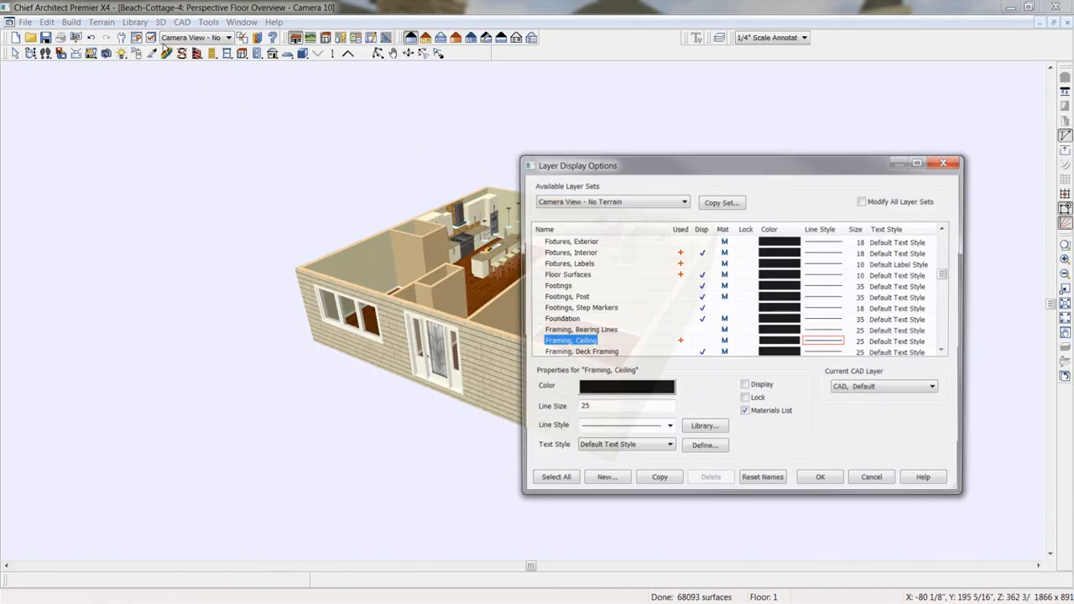
click(821, 481)
- Sample the kitchen cabinets' painted blonde alder material (BM - 521 nantucket breeze) and apply it to the beams over the kitchen and living area
scroll(476, 267, up, 6)
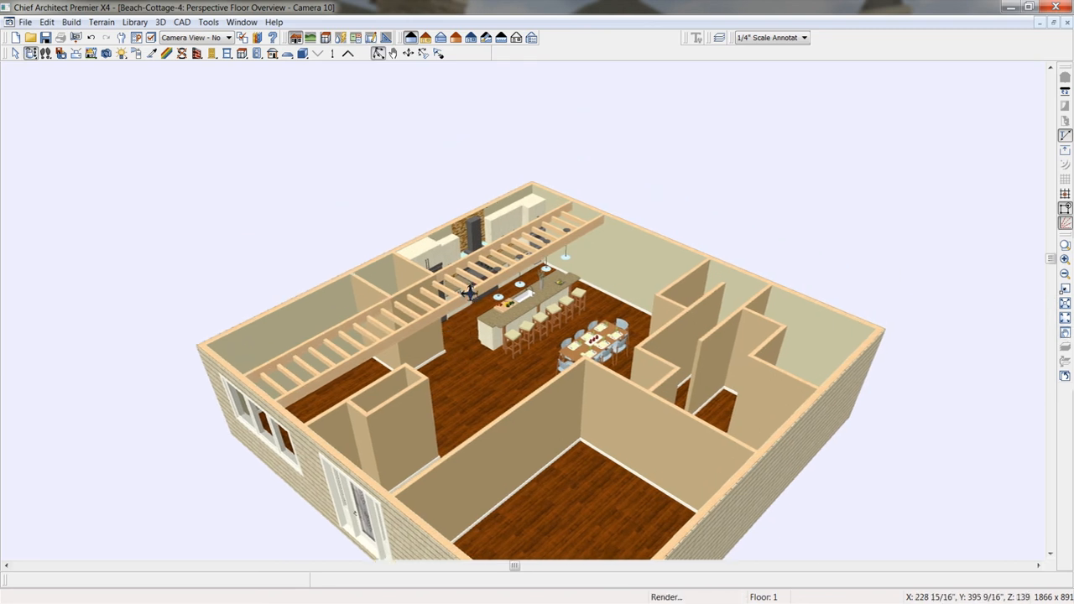
scroll(467, 293, up, 5)
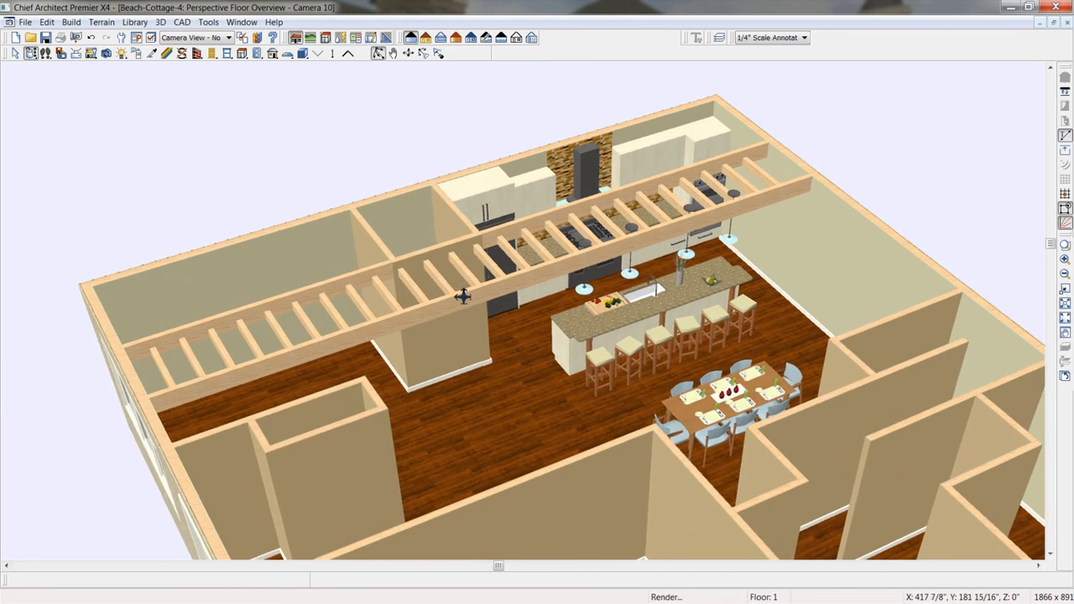
click(154, 53)
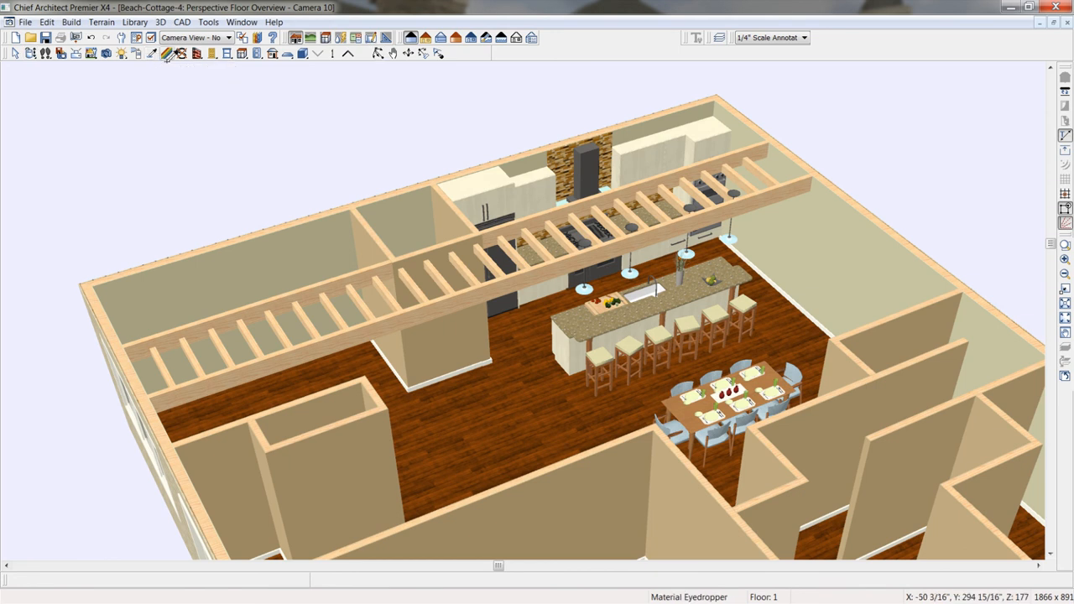
click(510, 199)
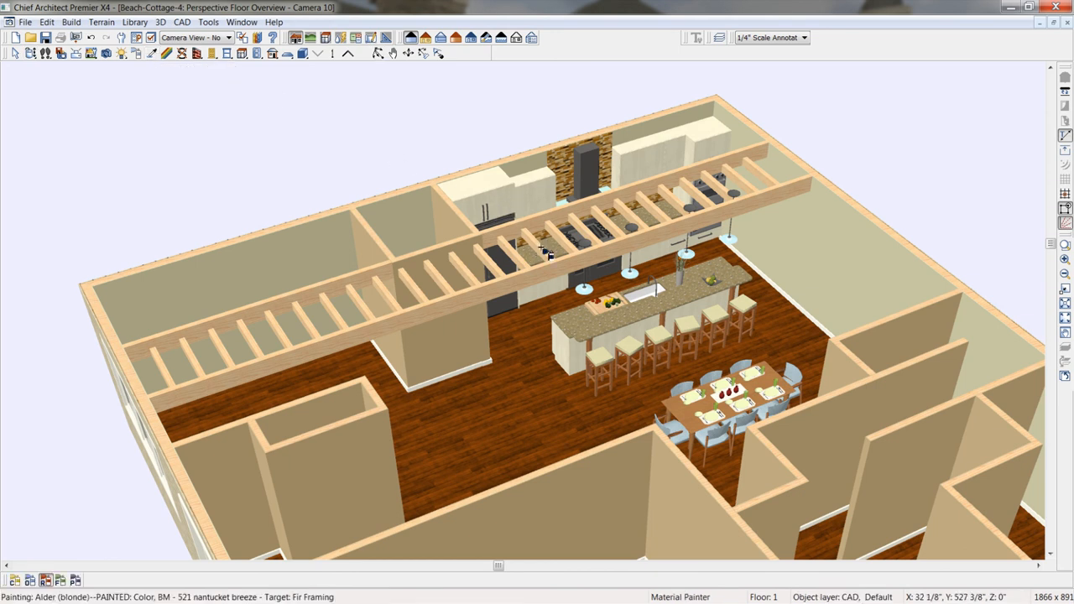
click(548, 254)
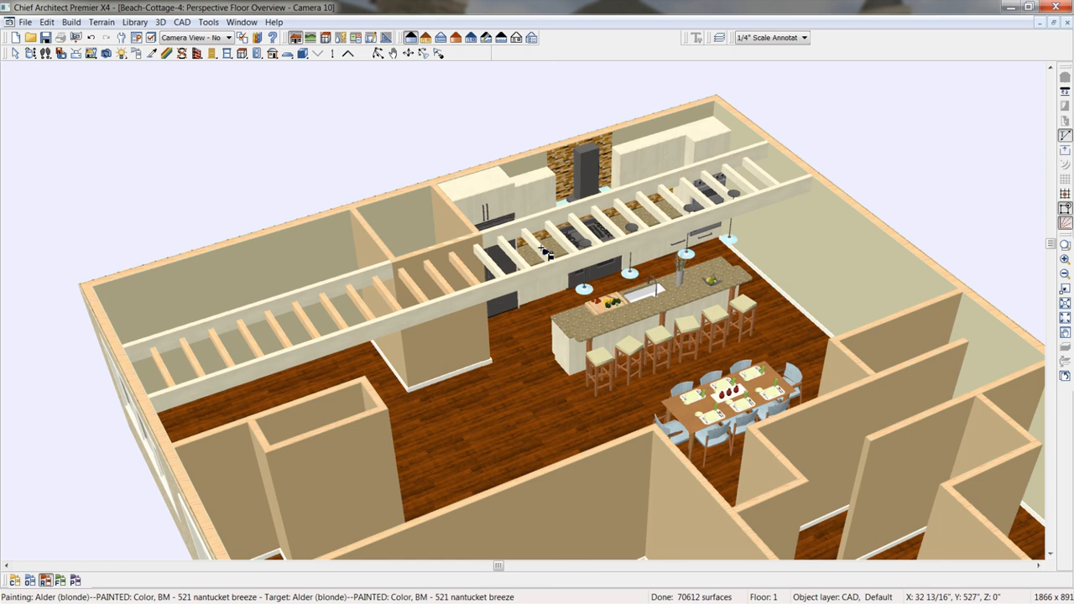
click(409, 283)
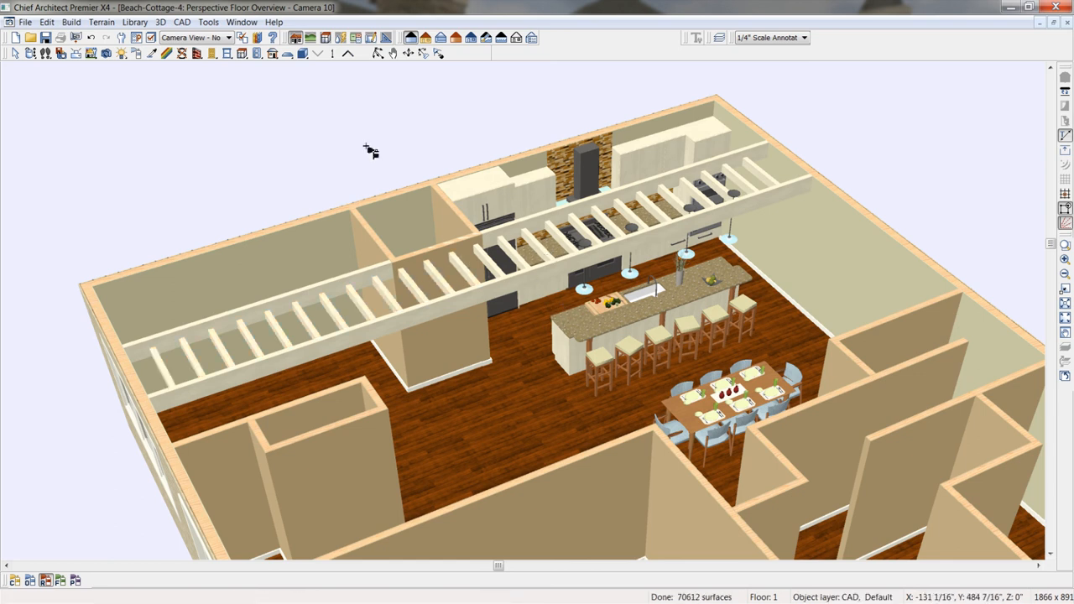
- Paint only the two long beams with UL160-23 - Espresso Beans from Behr Premium Plus Ultra, Browns & Tans, in component mode
click(30, 53)
drag(367, 285, 462, 297)
scroll(465, 299, up, 3)
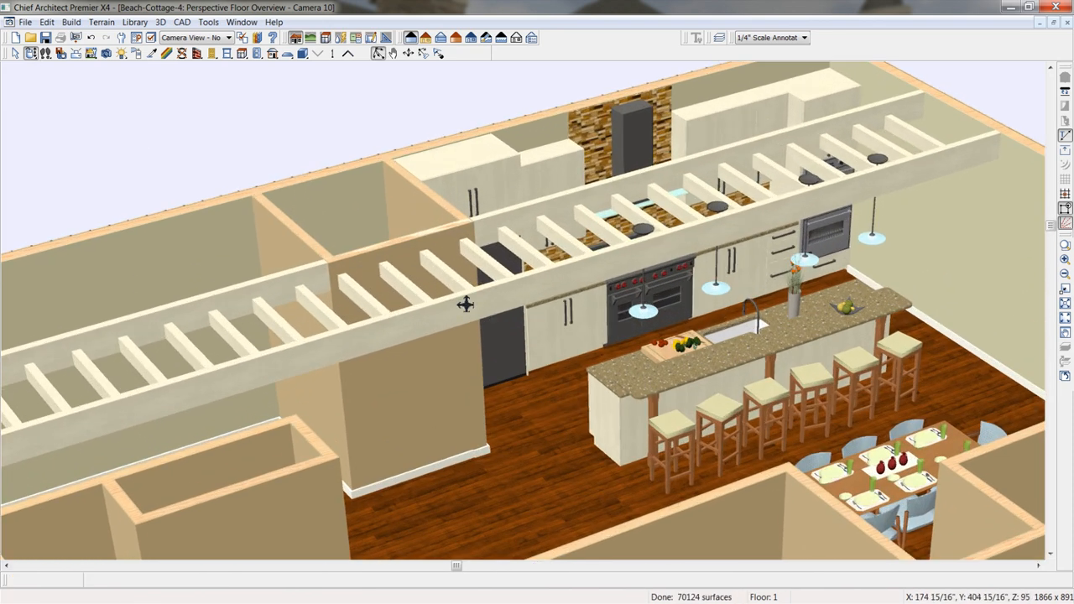
drag(453, 343, 456, 359)
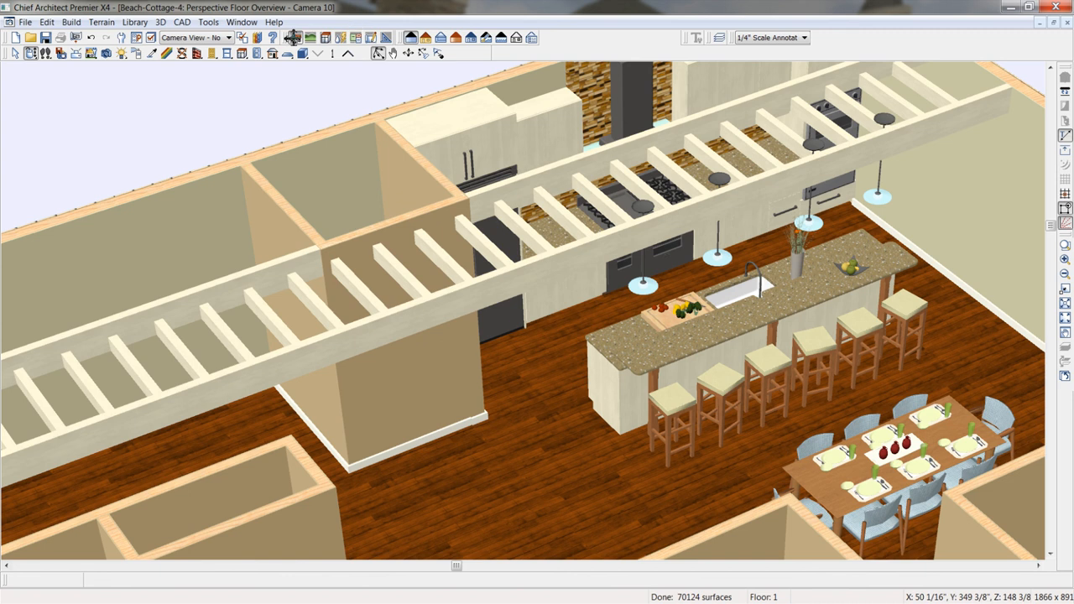
click(257, 37)
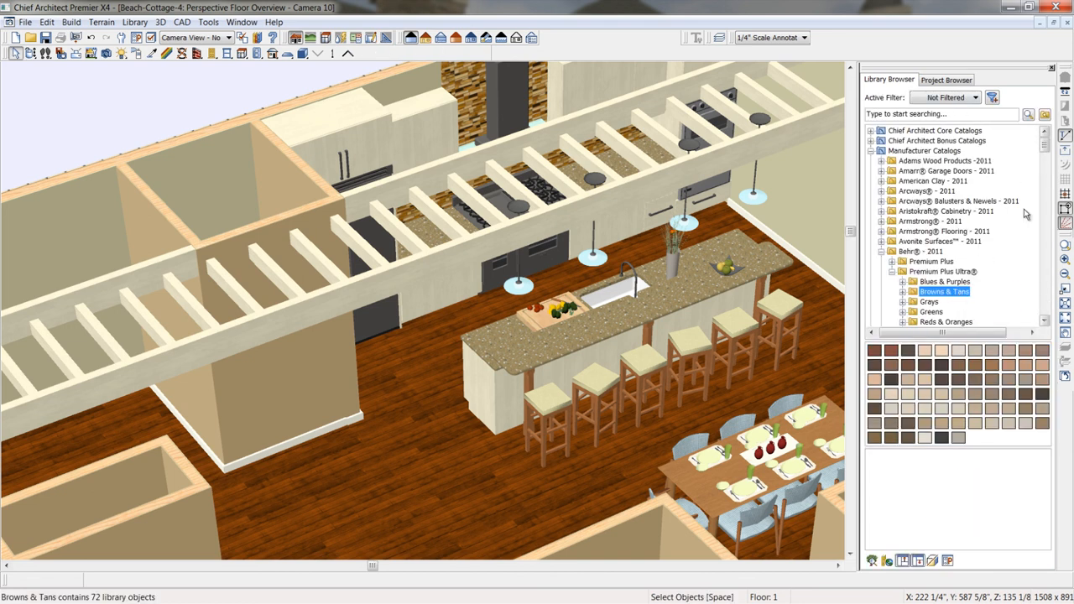
click(942, 366)
click(1042, 394)
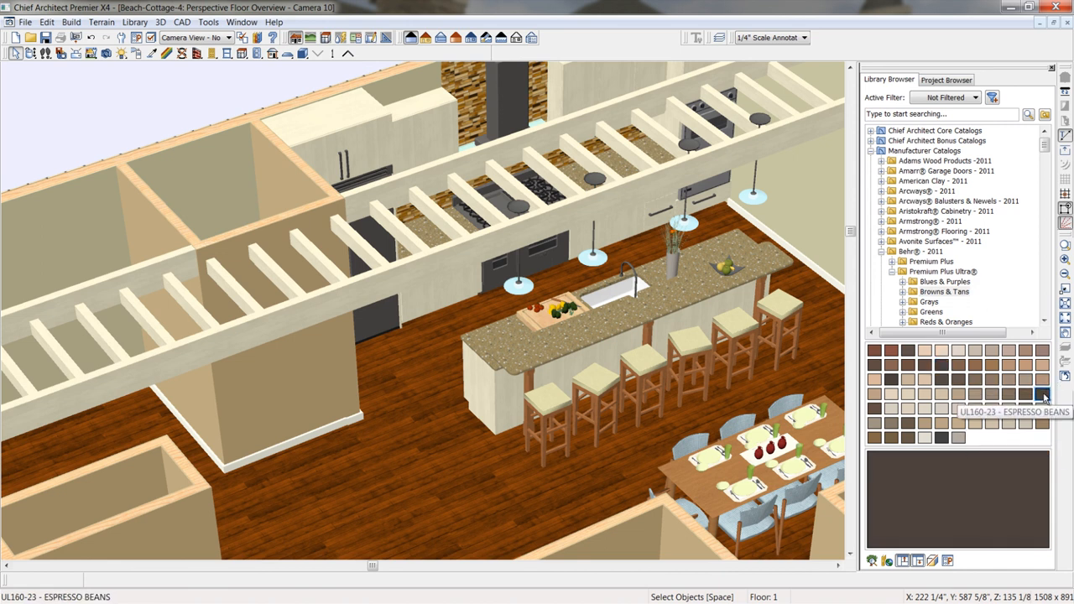
click(1040, 390)
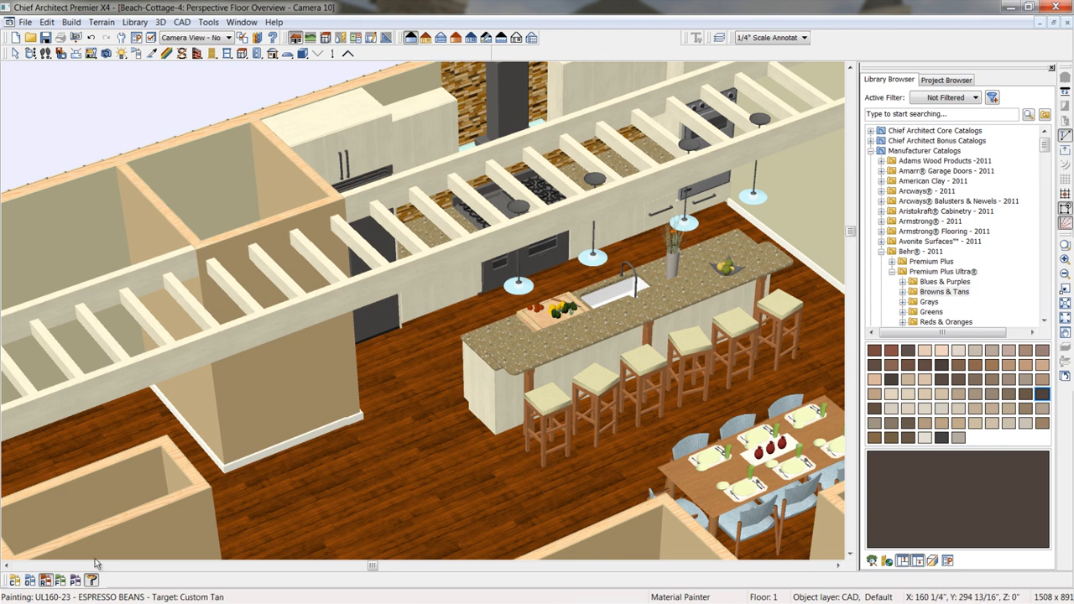
click(17, 581)
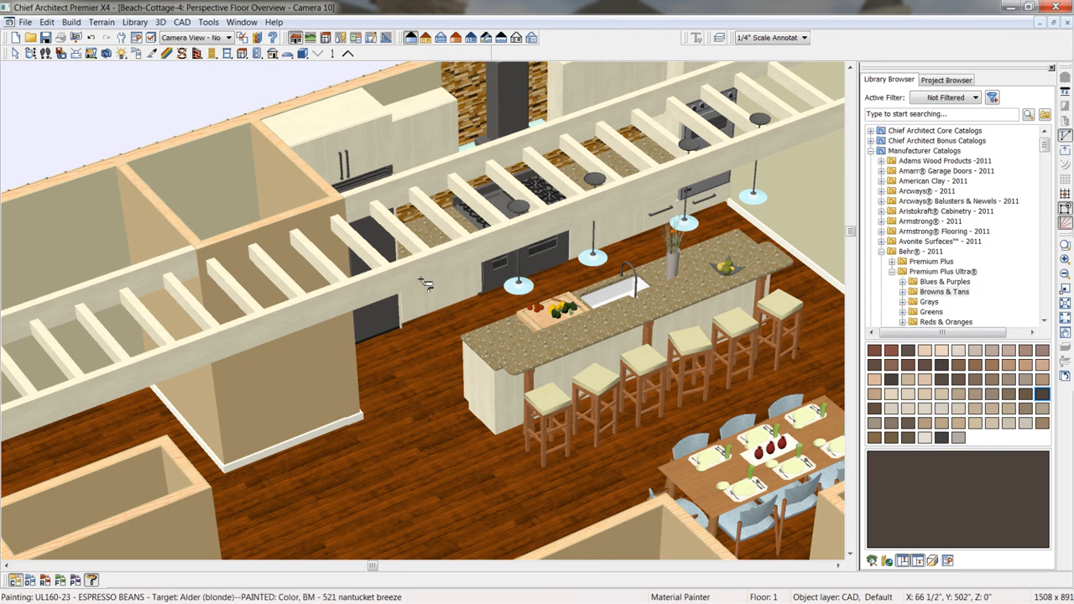
click(428, 280)
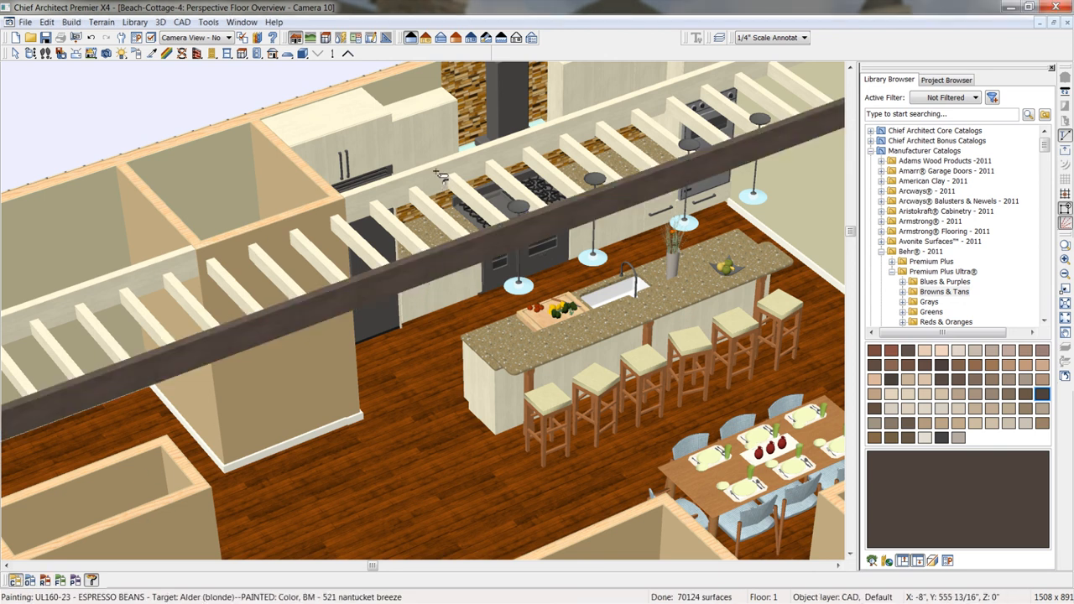
click(438, 181)
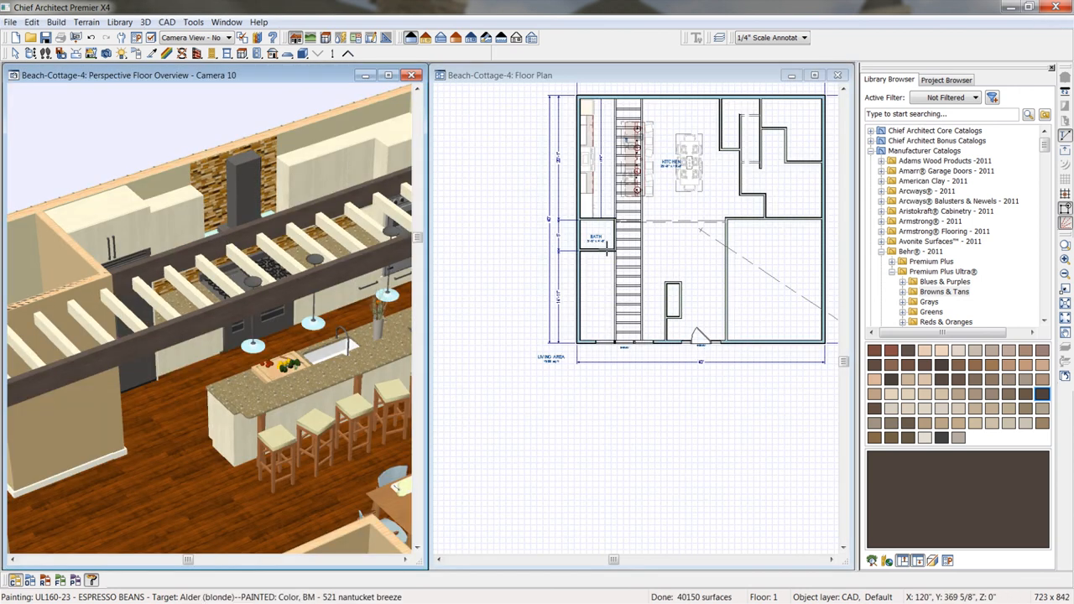
- Move the long beam beside the bath in the floor plan so the gap between the two long beams is 3'-11"
scroll(348, 333, up, 2)
scroll(612, 208, up, 5)
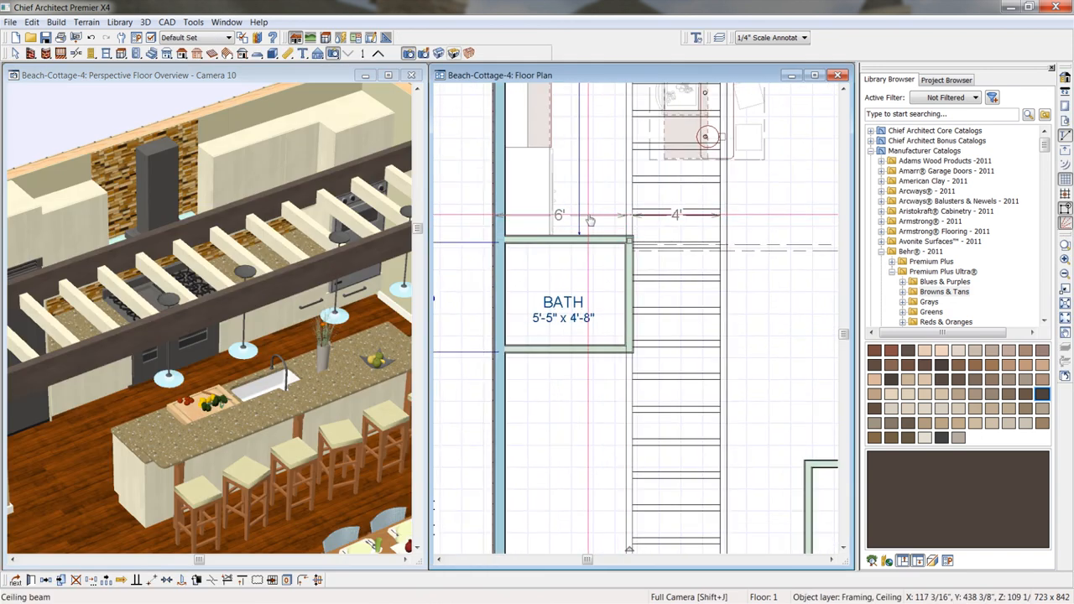
click(603, 215)
drag(603, 208, 696, 209)
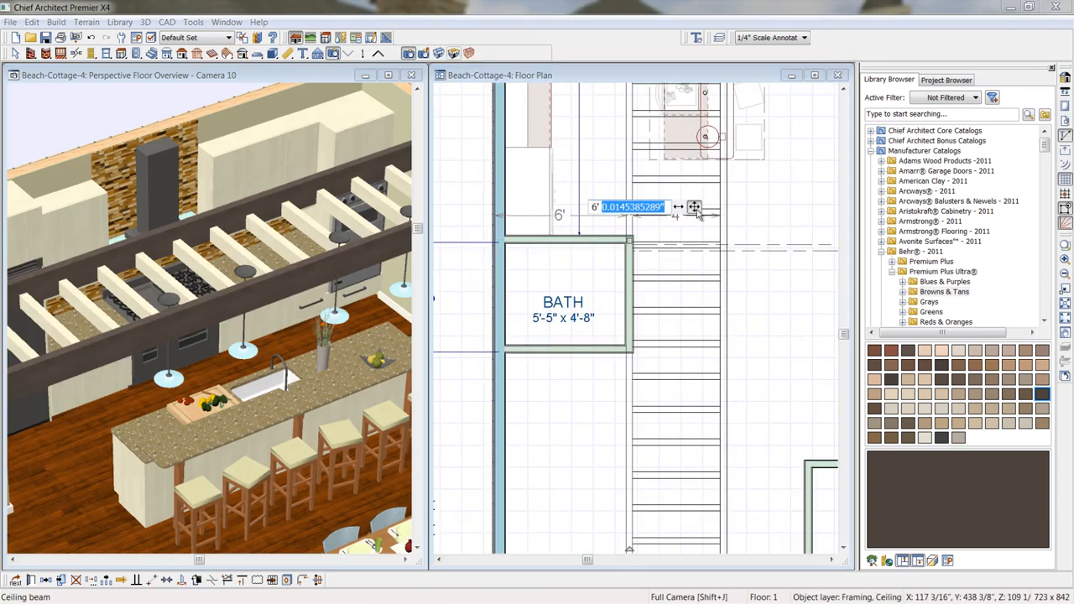
key(BackSpace)
key(Return)
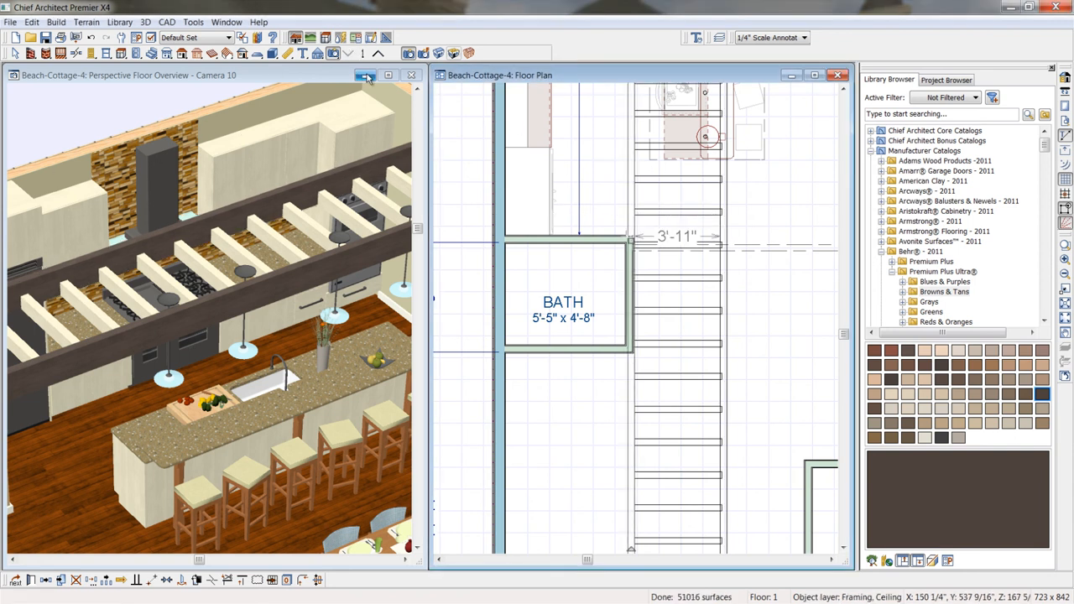
- Enlarge the perspective overview and examine the dark long beams and light cross beams above the kitchen island
click(388, 75)
middle_drag(275, 259, 415, 251)
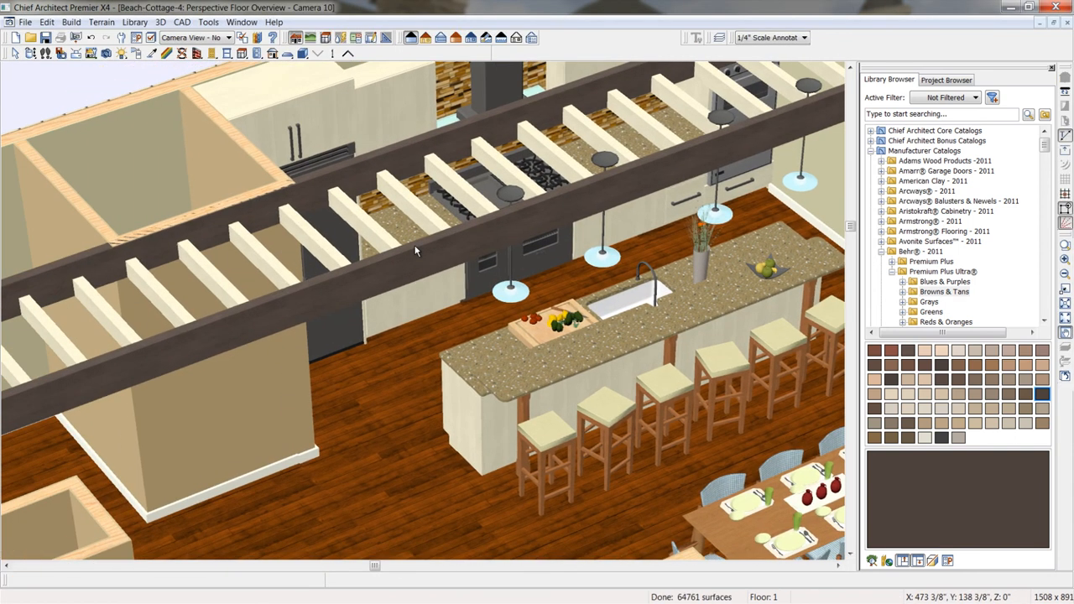
click(31, 53)
mouse_move(405, 299)
mouse_down()
mouse_move(359, 285)
mouse_move(377, 307)
mouse_move(418, 286)
mouse_up()
scroll(367, 297, down, 2)
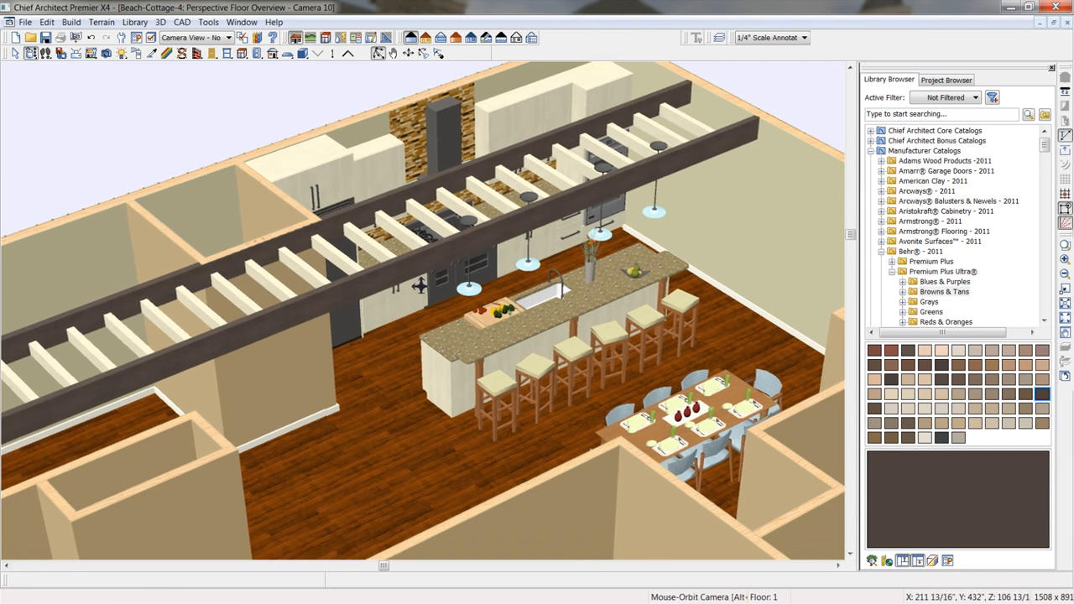